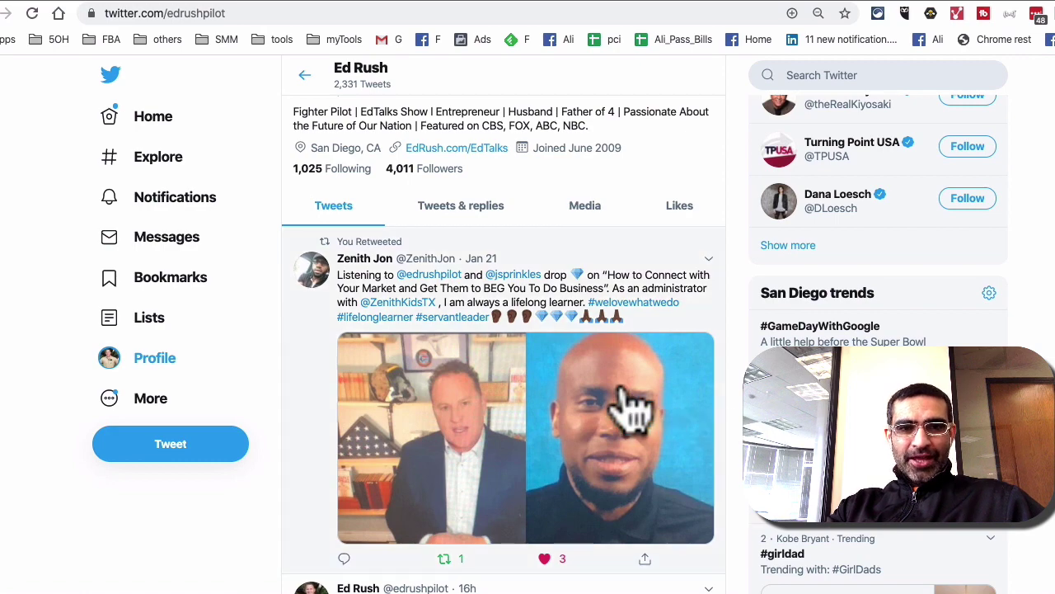
Step: Open the analytics dashboard for the logged-in Twitter account from its profile page
{"action": "scroll", "coordinate": [635, 405], "scroll_direction": "up", "scroll_amount": 3}
{"action": "scroll", "coordinate": [638, 416], "scroll_direction": "down", "scroll_amount": 10}
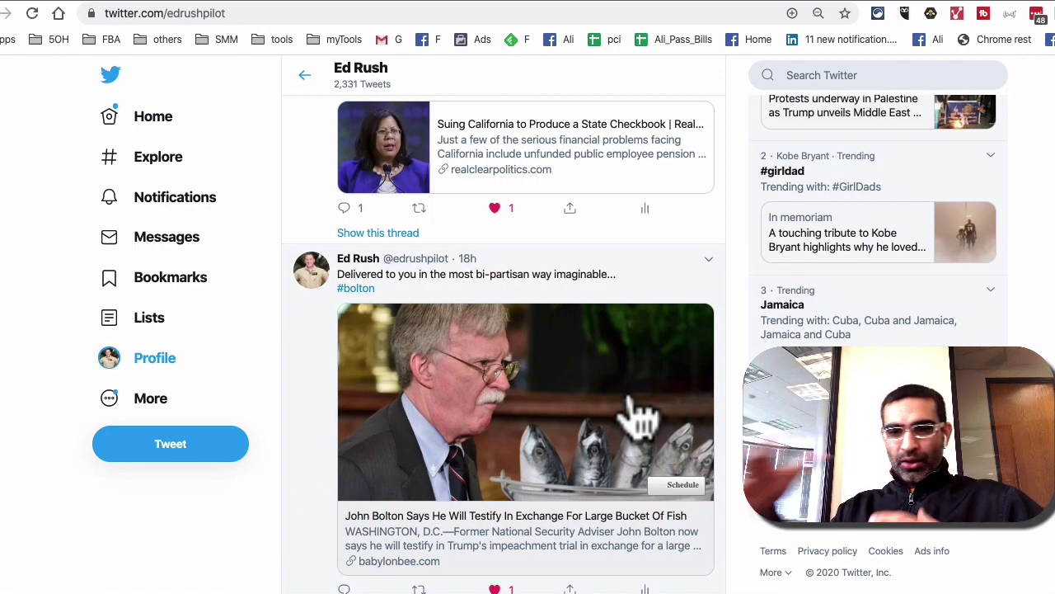
{"action": "scroll", "coordinate": [256, 375], "scroll_direction": "up", "scroll_amount": 1}
{"action": "left_click", "coordinate": [251, 375]}
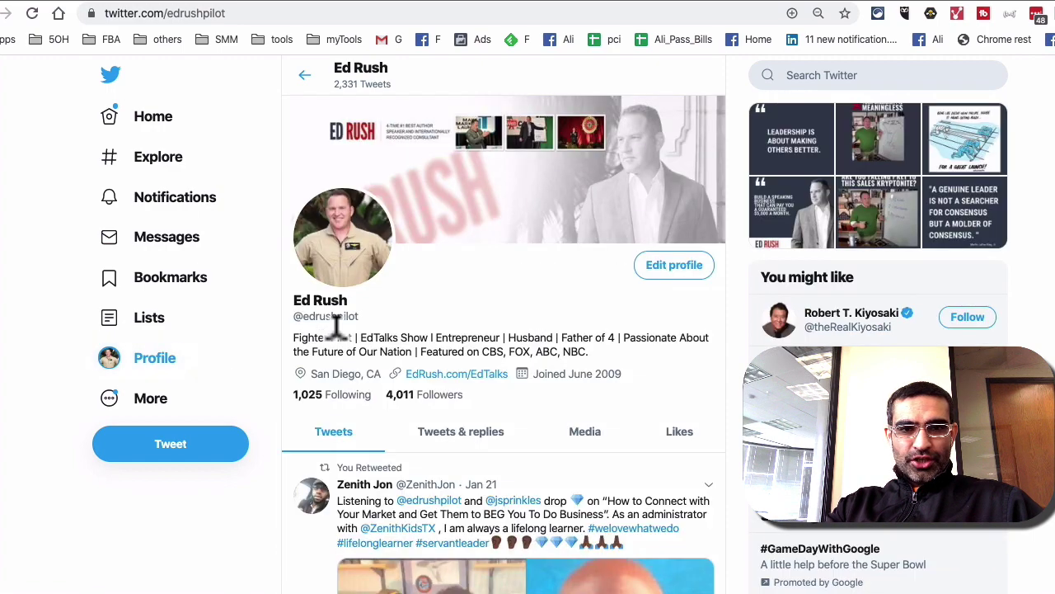
{"action": "left_click", "coordinate": [151, 404]}
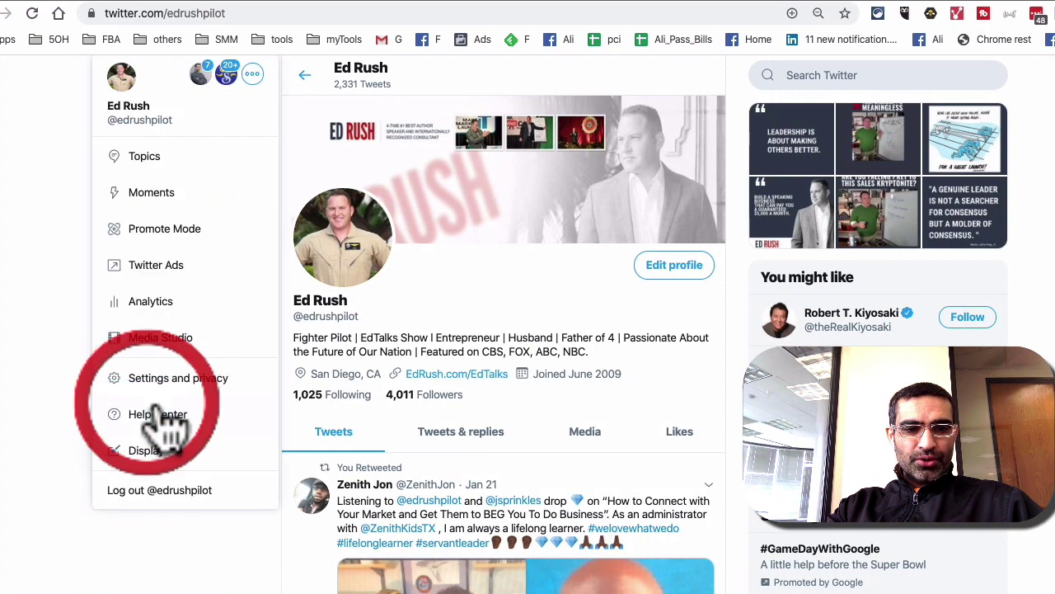
{"action": "scroll", "coordinate": [148, 507], "scroll_direction": "up", "scroll_amount": 3}
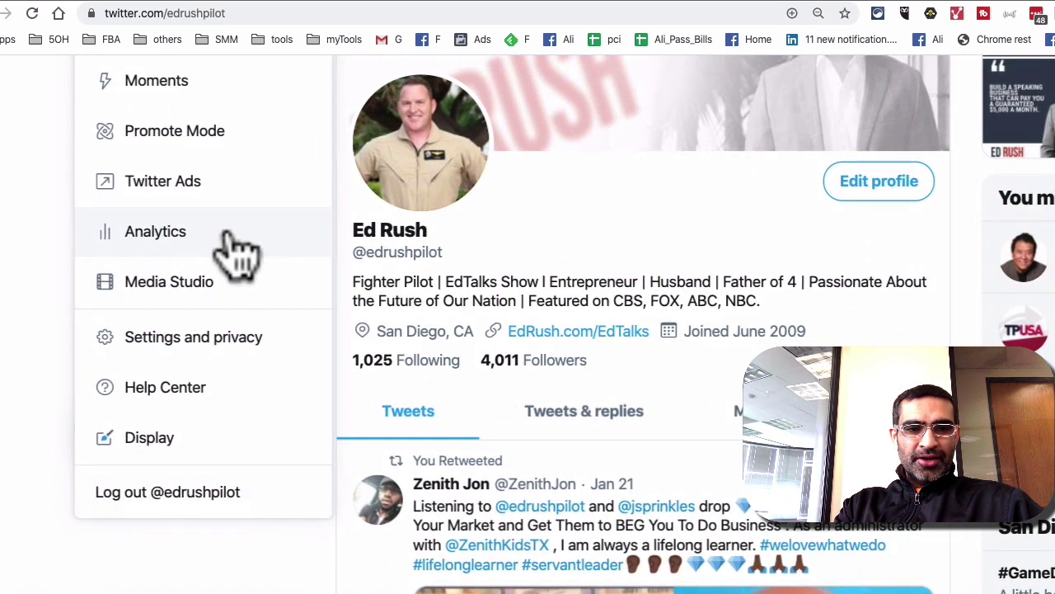
{"action": "scroll", "coordinate": [221, 273], "scroll_direction": "down", "scroll_amount": 3}
{"action": "left_click", "coordinate": [184, 310]}
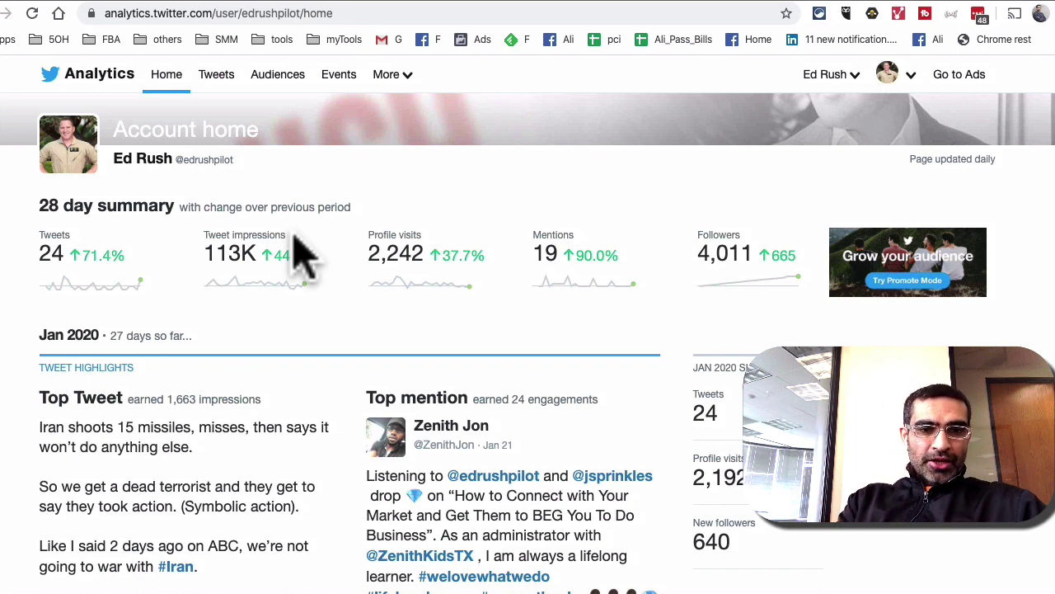
Step: Review the account's 28 day summary of tweets, tweet impressions, profile visits, mentions and followers
{"action": "scroll", "coordinate": [301, 251], "scroll_direction": "down", "scroll_amount": 1}
{"action": "scroll", "coordinate": [301, 260], "scroll_direction": "up", "scroll_amount": 1}
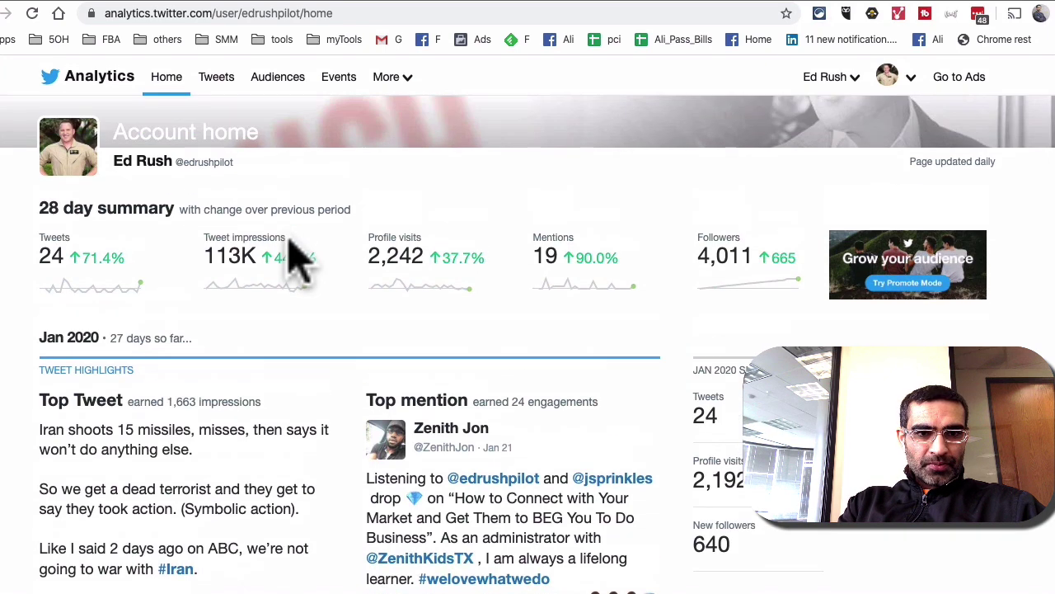
{"action": "scroll", "coordinate": [247, 260], "scroll_direction": "down", "scroll_amount": 1}
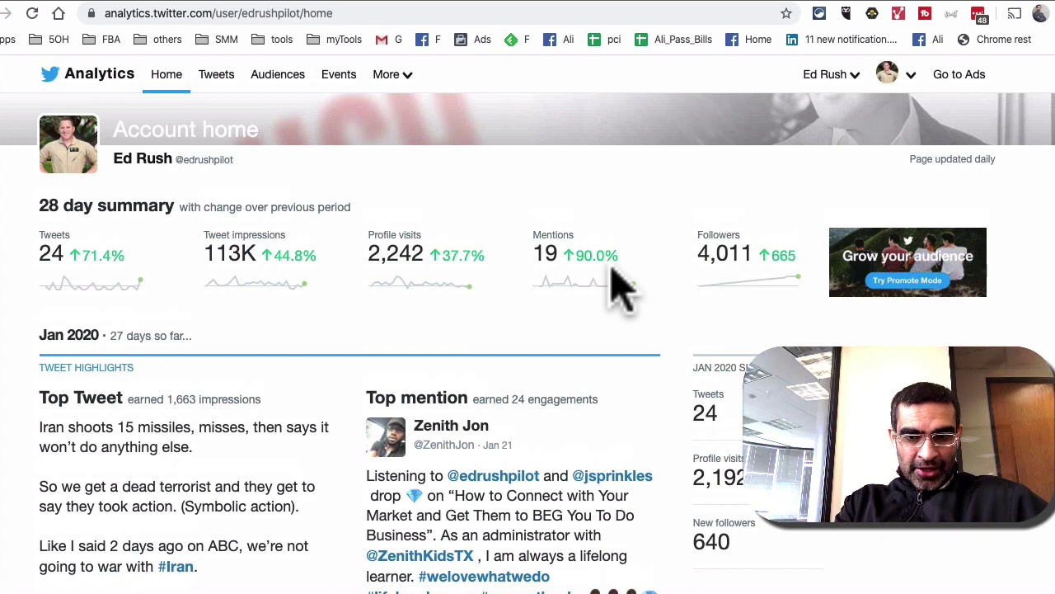
{"action": "scroll", "coordinate": [623, 289], "scroll_direction": "down", "scroll_amount": 1}
{"action": "scroll", "coordinate": [622, 288], "scroll_direction": "down", "scroll_amount": 3}
{"action": "scroll", "coordinate": [622, 288], "scroll_direction": "up", "scroll_amount": 3}
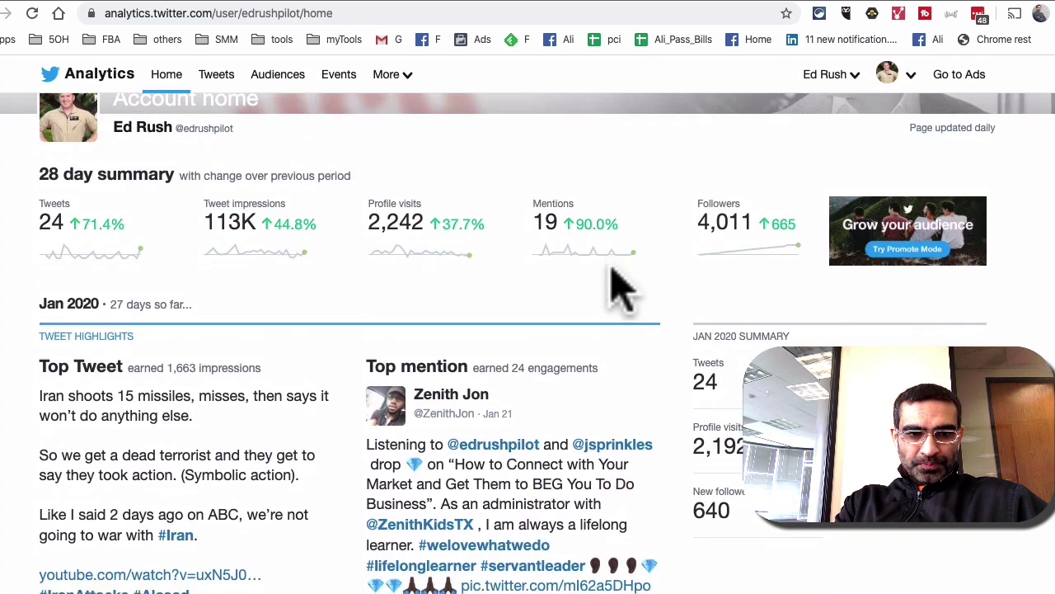
{"action": "scroll", "coordinate": [622, 288], "scroll_direction": "down", "scroll_amount": 1}
{"action": "scroll", "coordinate": [623, 289], "scroll_direction": "up", "scroll_amount": 1}
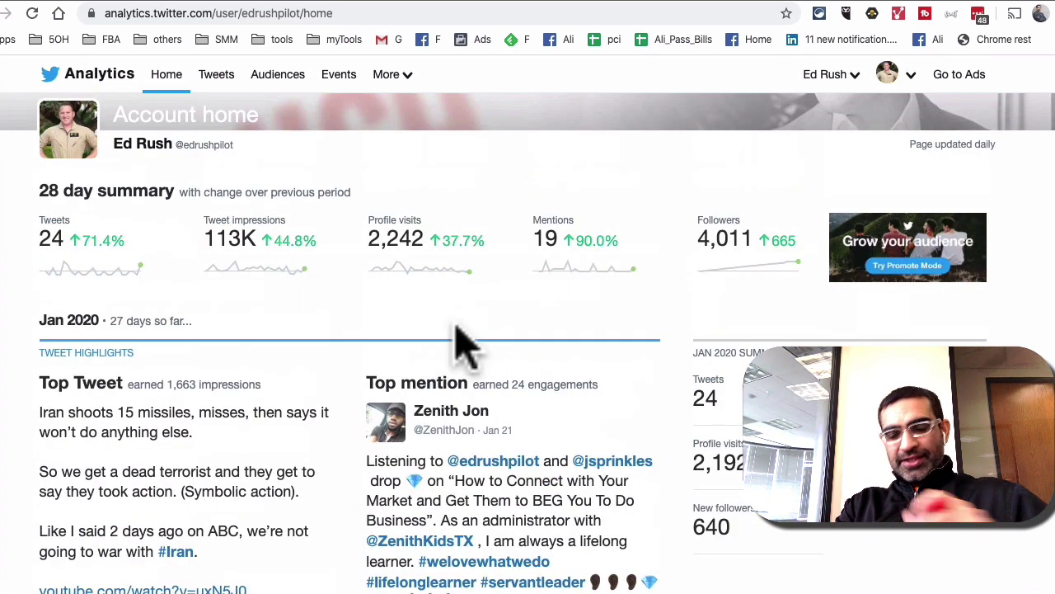
Step: Examine the Jan 2020 highlights, including the top tweet, top mention, top follower, top media tweet and monthly summary
{"action": "scroll", "coordinate": [462, 342], "scroll_direction": "down", "scroll_amount": 2}
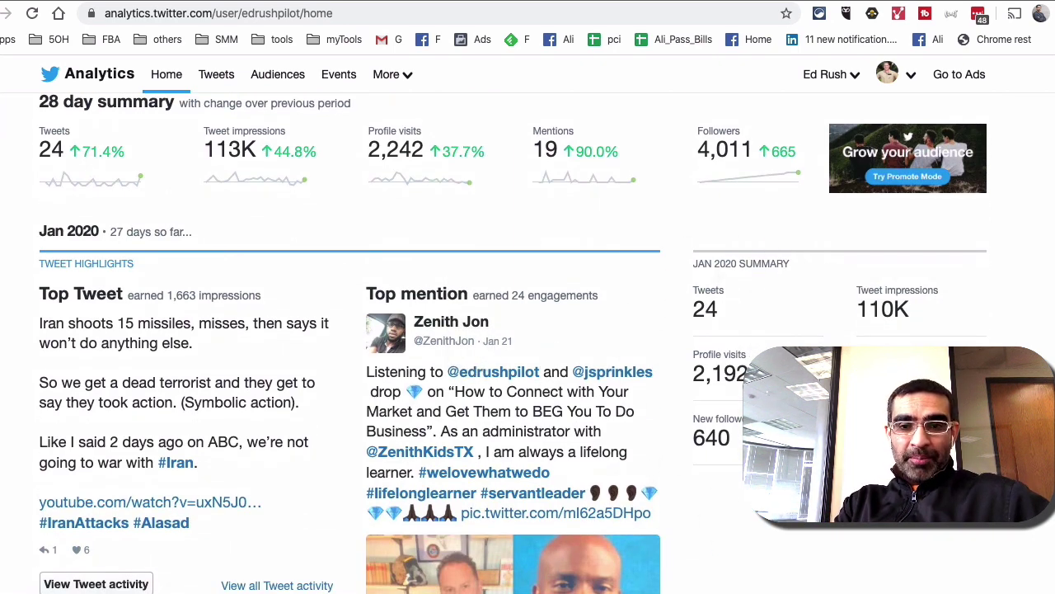
{"action": "scroll", "coordinate": [766, 289], "scroll_direction": "down", "scroll_amount": 1}
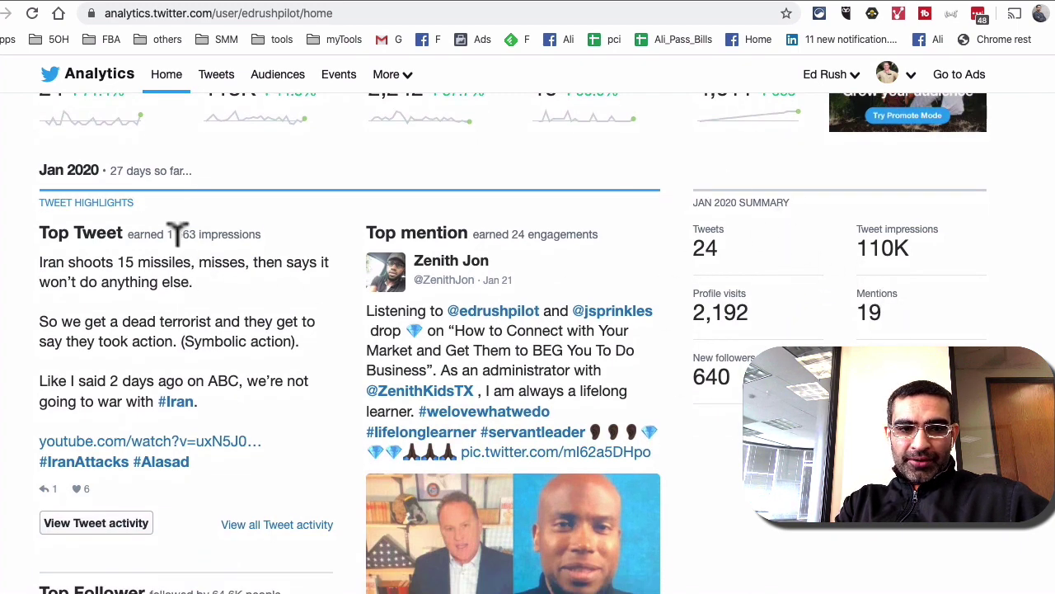
{"action": "scroll", "coordinate": [557, 334], "scroll_direction": "down", "scroll_amount": 3}
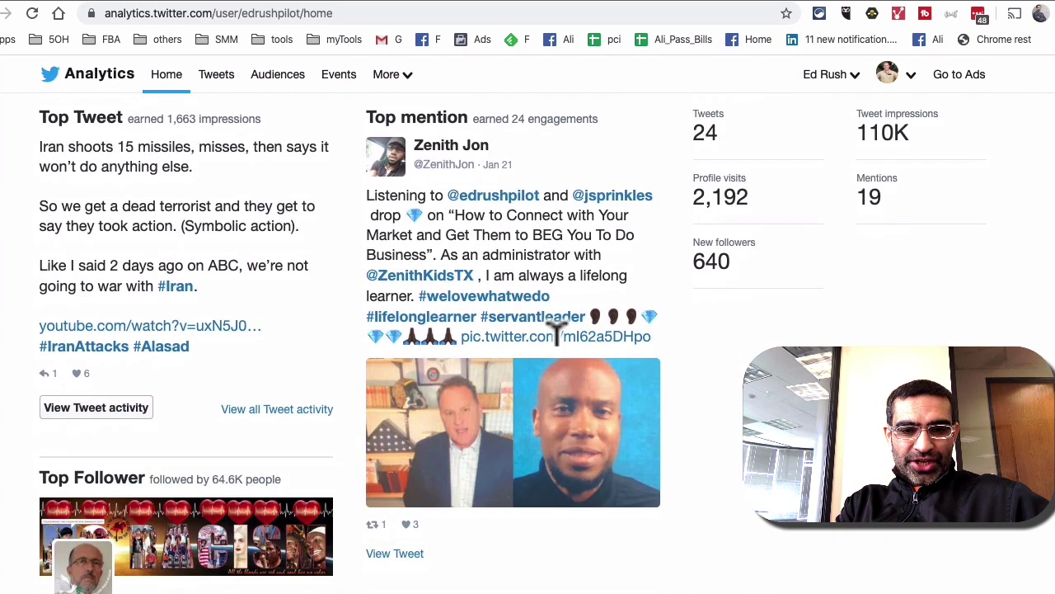
{"action": "scroll", "coordinate": [556, 332], "scroll_direction": "up", "scroll_amount": 2}
{"action": "scroll", "coordinate": [556, 334], "scroll_direction": "down", "scroll_amount": 4}
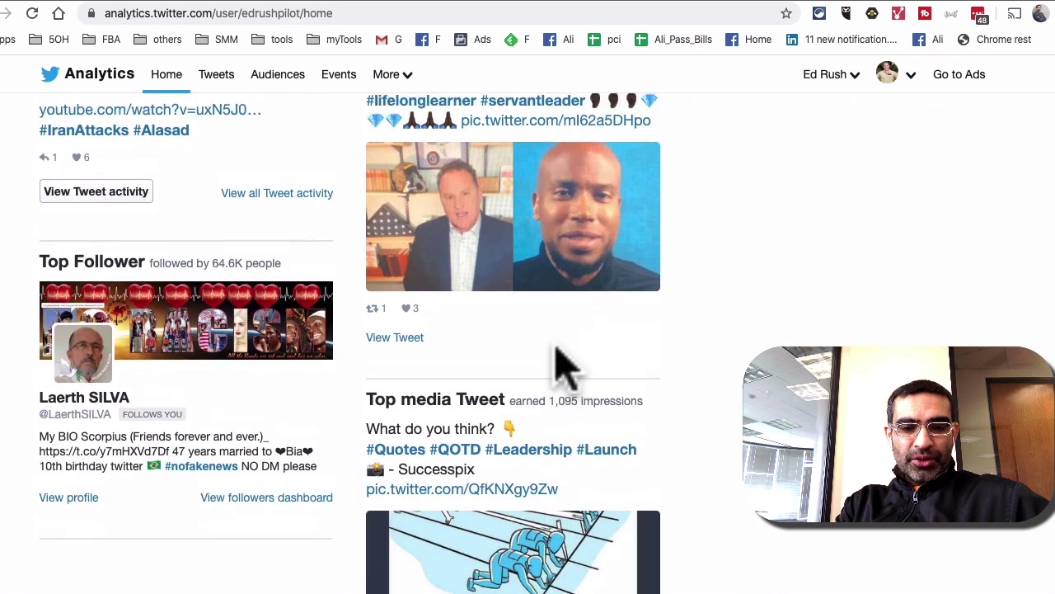
{"action": "scroll", "coordinate": [557, 362], "scroll_direction": "up", "scroll_amount": 4}
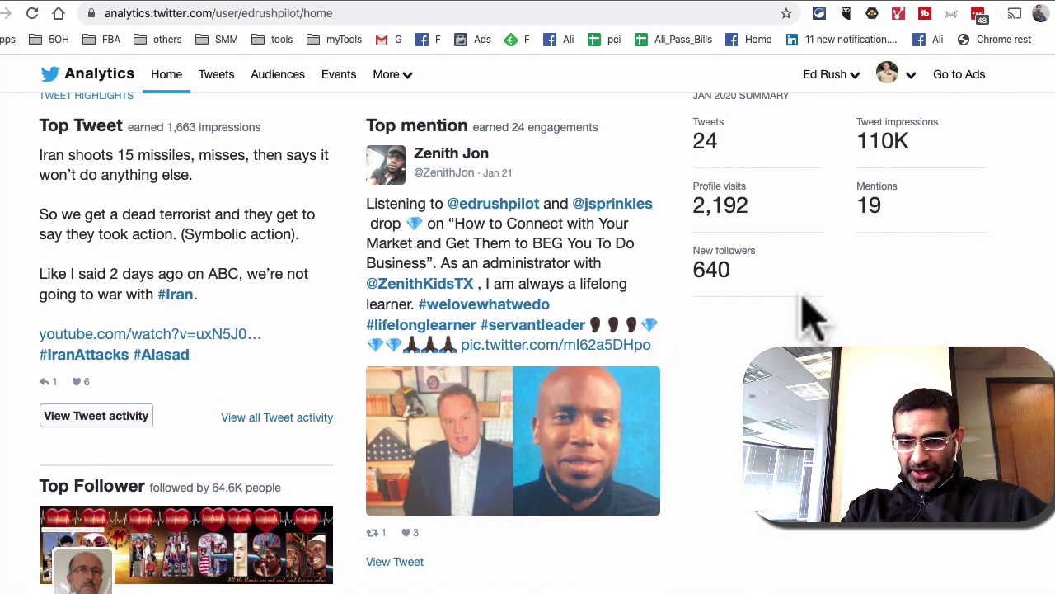
Step: Examine the monthly highlights and summaries from Dec 2019 back through the earlier months of 2019
{"action": "scroll", "coordinate": [808, 314], "scroll_direction": "down", "scroll_amount": 5}
{"action": "scroll", "coordinate": [808, 313], "scroll_direction": "down", "scroll_amount": 5}
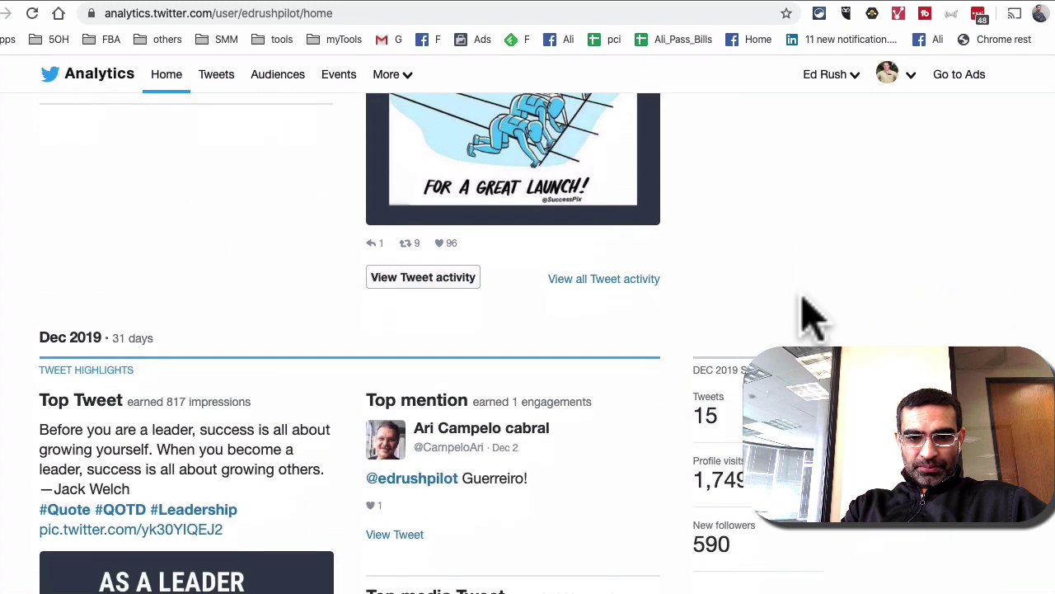
{"action": "scroll", "coordinate": [803, 305], "scroll_direction": "down", "scroll_amount": 1}
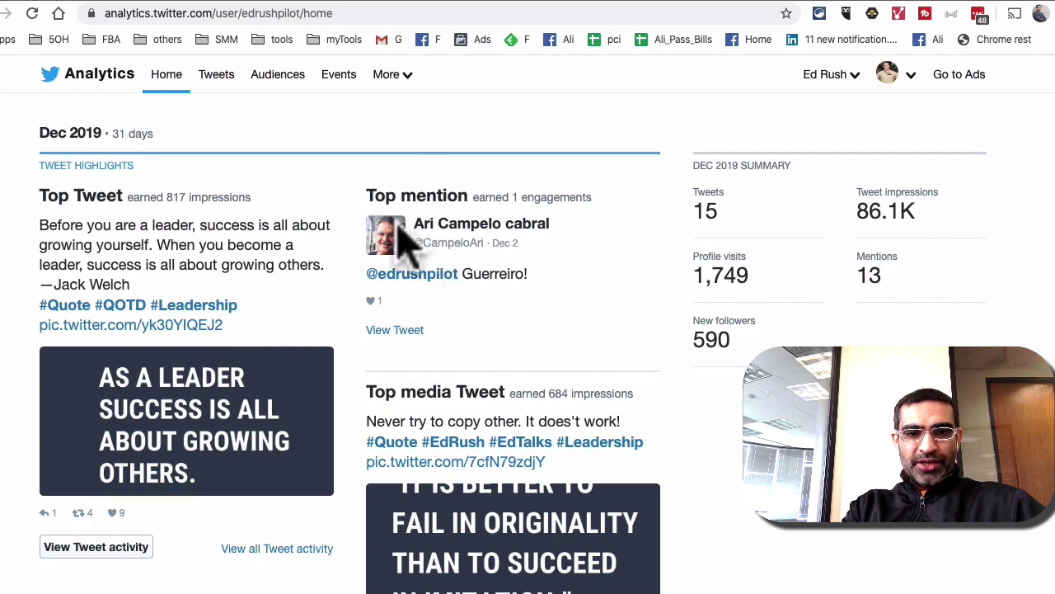
{"action": "scroll", "coordinate": [610, 310], "scroll_direction": "down", "scroll_amount": 3}
{"action": "scroll", "coordinate": [726, 309], "scroll_direction": "up", "scroll_amount": 2}
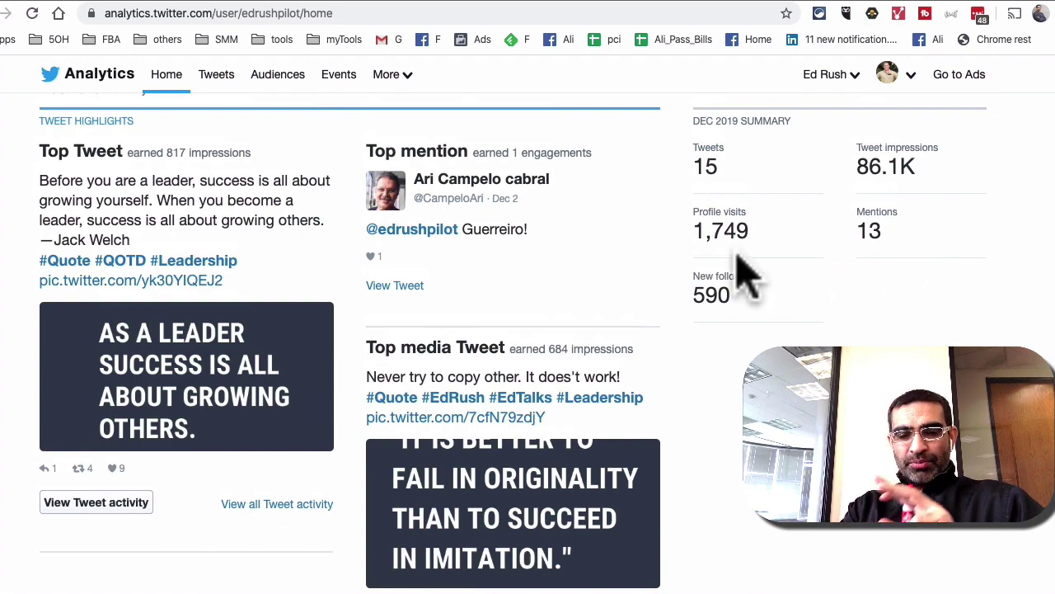
{"action": "scroll", "coordinate": [812, 334], "scroll_direction": "down", "scroll_amount": 12}
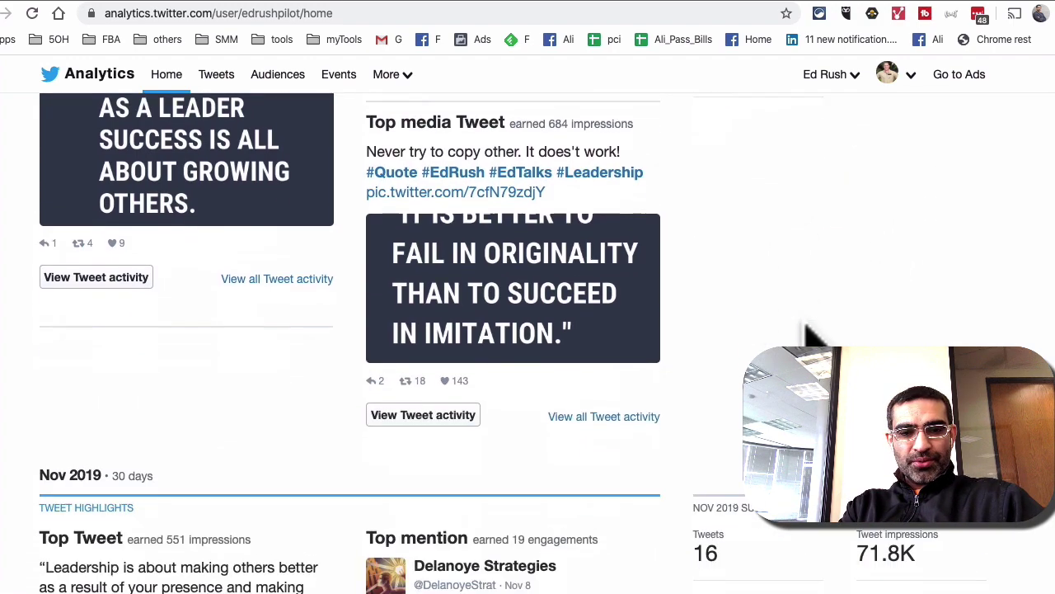
{"action": "scroll", "coordinate": [812, 333], "scroll_direction": "down", "scroll_amount": 15}
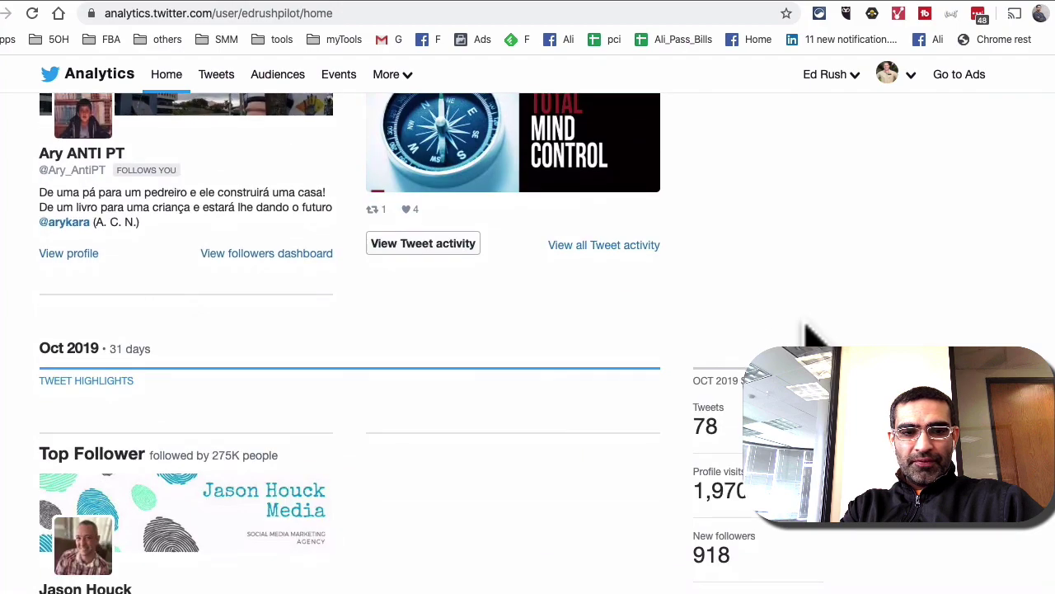
{"action": "scroll", "coordinate": [812, 334], "scroll_direction": "down", "scroll_amount": 12}
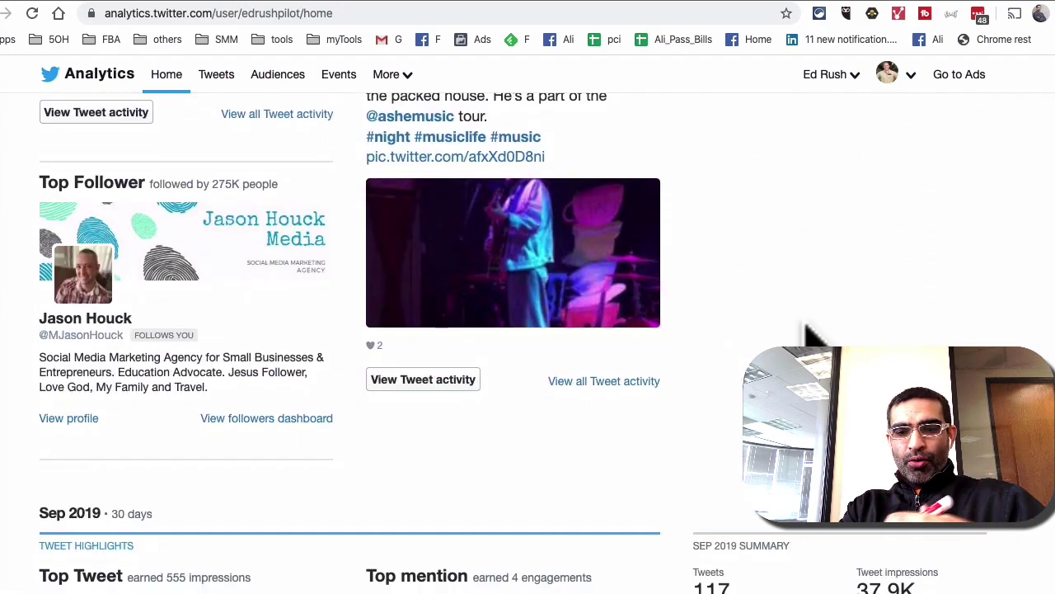
{"action": "scroll", "coordinate": [812, 334], "scroll_direction": "down", "scroll_amount": 20}
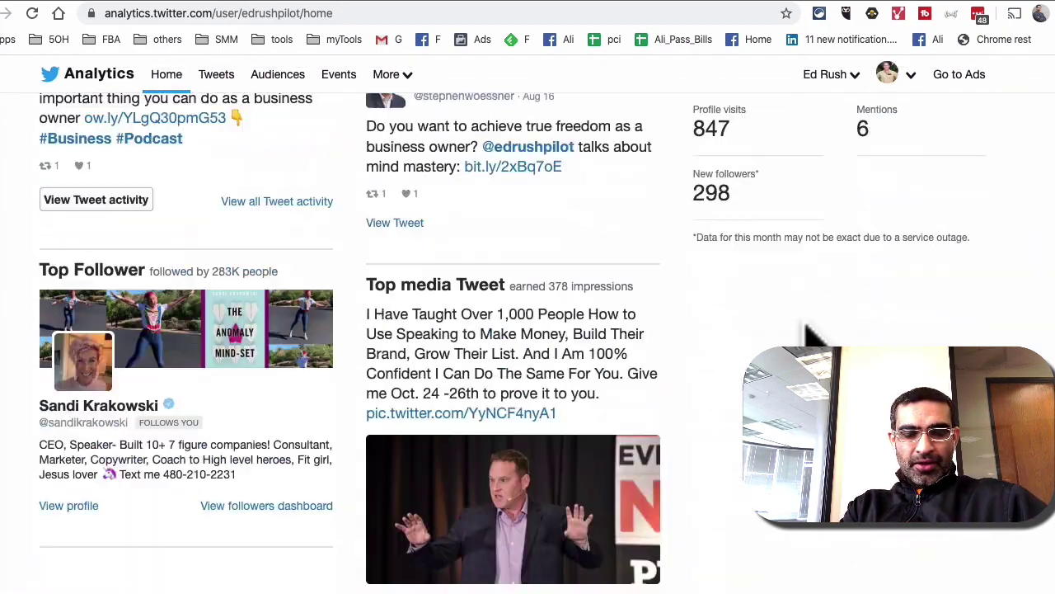
Step: Open the Tweet activity report from the analytics account home
{"action": "scroll", "coordinate": [812, 334], "scroll_direction": "up", "scroll_amount": 20}
{"action": "scroll", "coordinate": [812, 334], "scroll_direction": "up", "scroll_amount": 20}
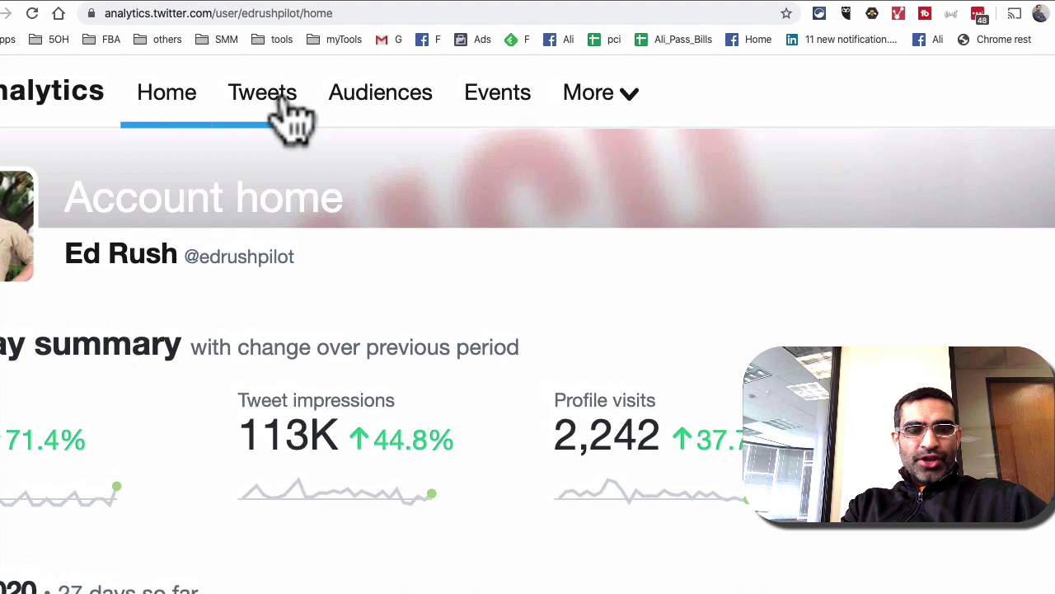
{"action": "left_click", "coordinate": [290, 116]}
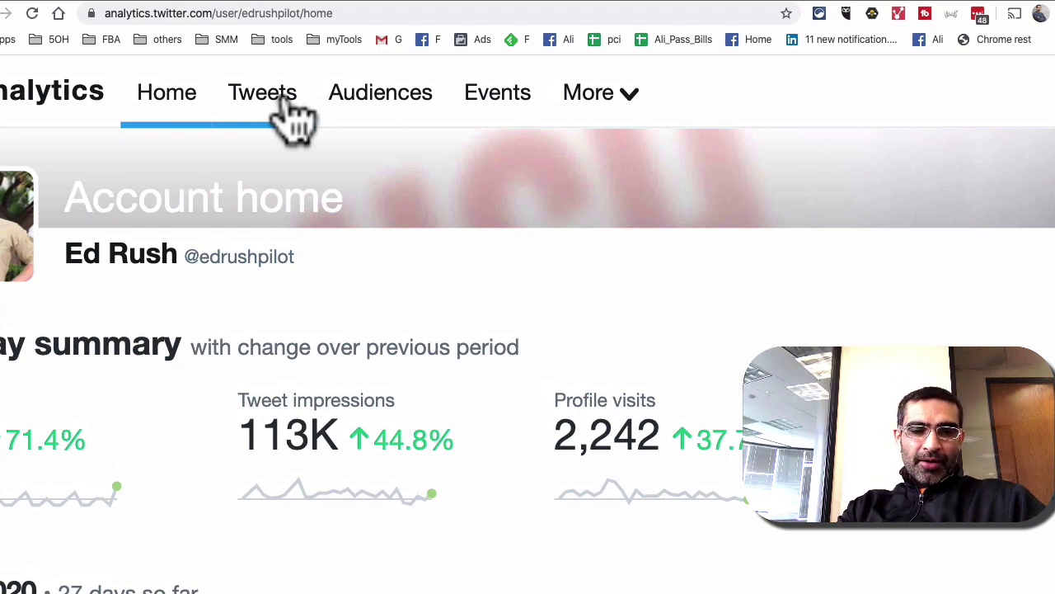
{"action": "left_click", "coordinate": [280, 112]}
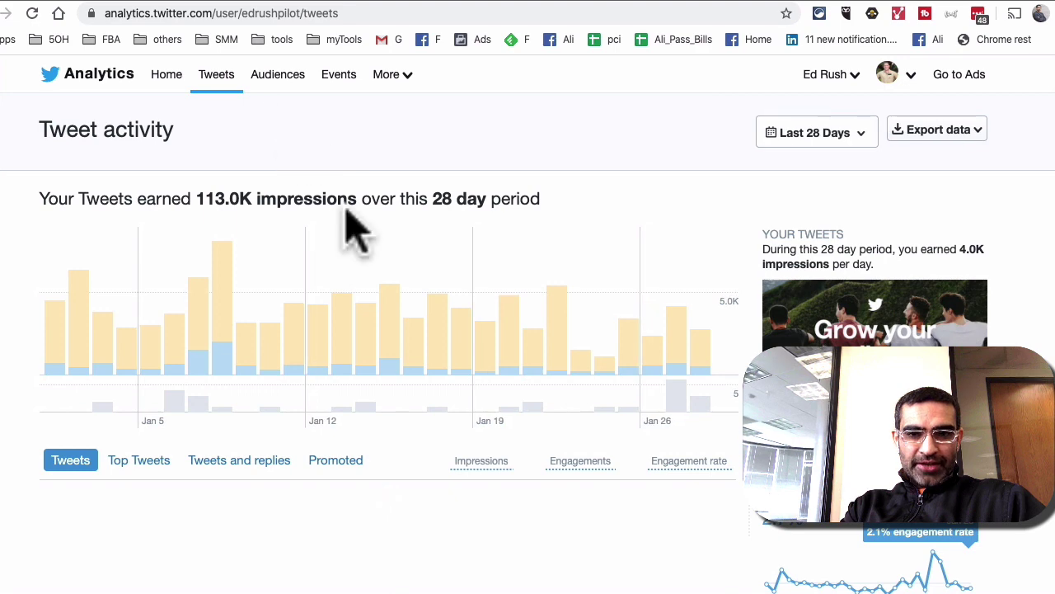
Step: Select the Last 28 Days date range for the Tweet activity report and check the data export options
{"action": "left_click", "coordinate": [858, 142]}
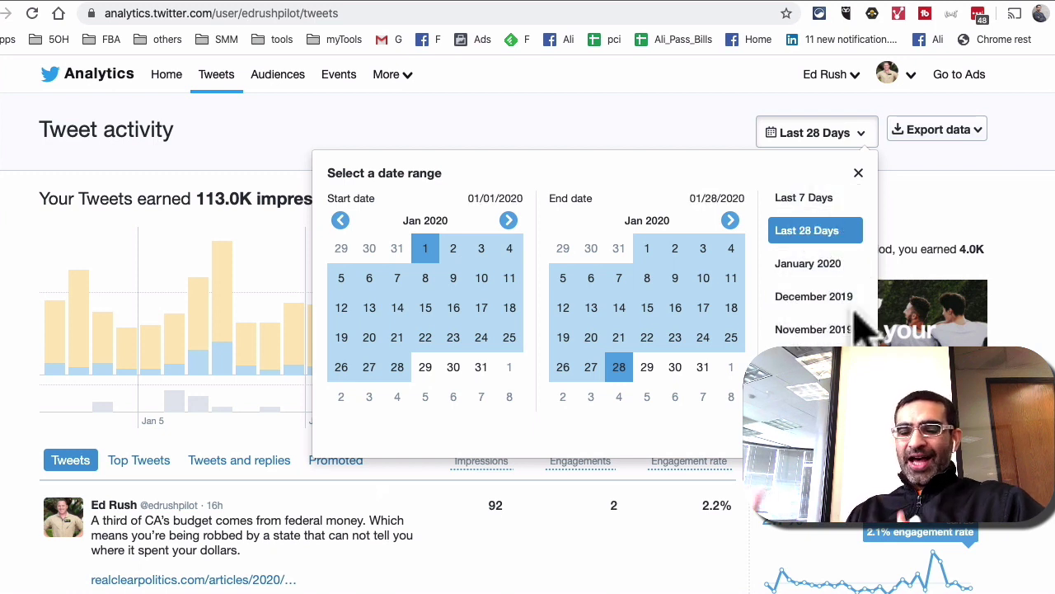
{"action": "left_click", "coordinate": [832, 232]}
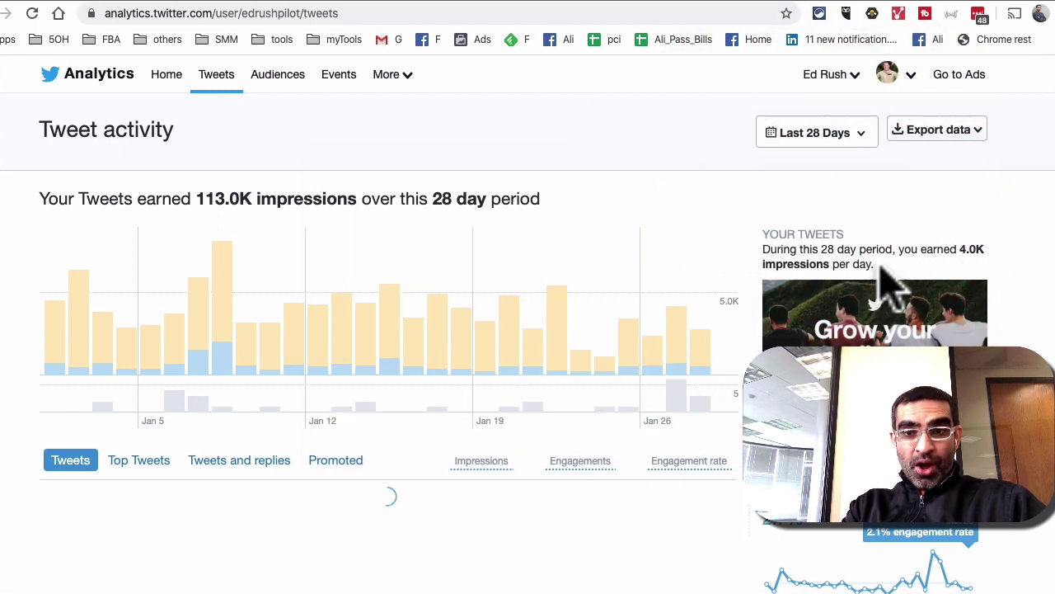
{"action": "left_click", "coordinate": [957, 135]}
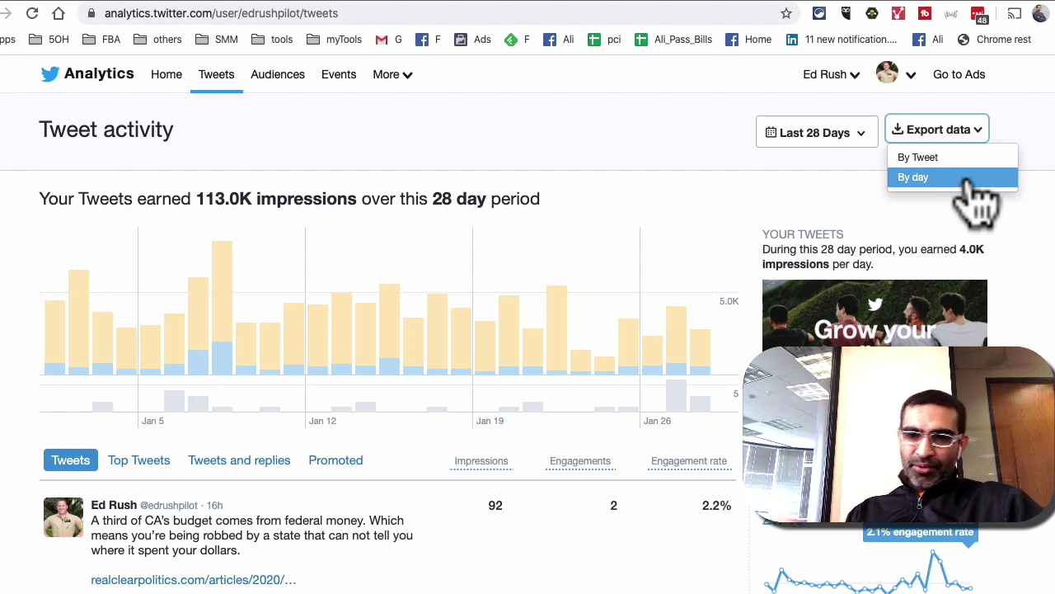
{"action": "left_click", "coordinate": [669, 158]}
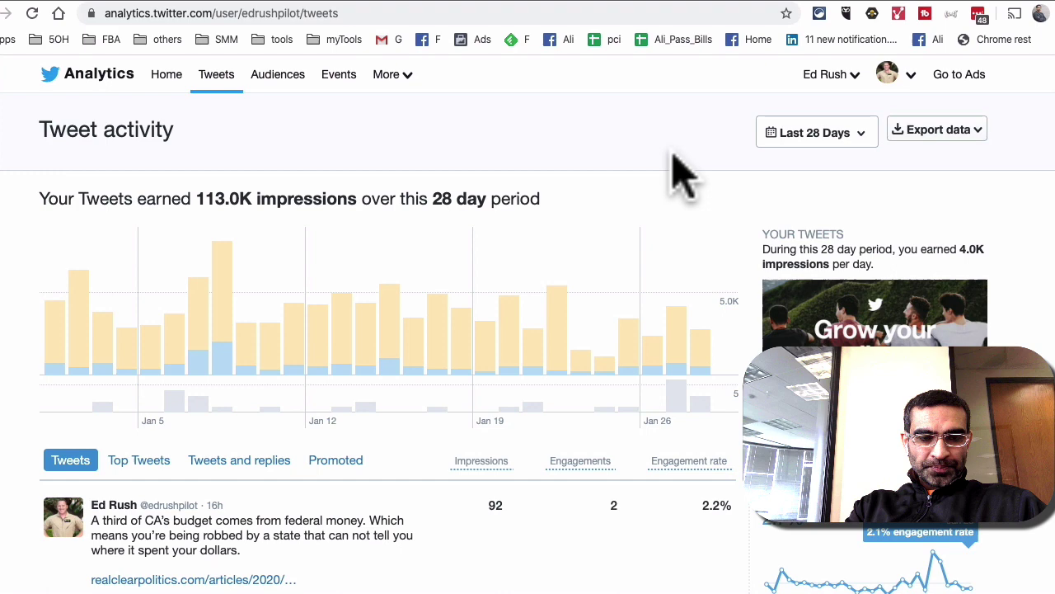
Step: Examine the daily impressions chart, the per-tweet impressions and engagement rates, and the engagement, link click and retweet graphs
{"action": "scroll", "coordinate": [676, 173], "scroll_direction": "down", "scroll_amount": 1}
{"action": "scroll", "coordinate": [679, 172], "scroll_direction": "up", "scroll_amount": 1}
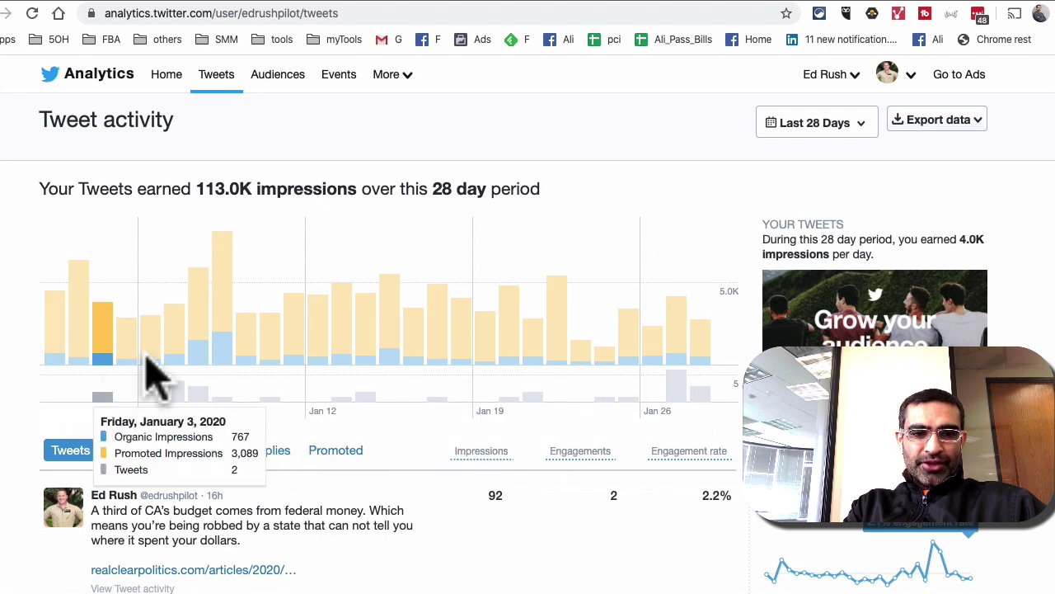
{"action": "scroll", "coordinate": [585, 443], "scroll_direction": "down", "scroll_amount": 1}
{"action": "scroll", "coordinate": [585, 442], "scroll_direction": "down", "scroll_amount": 1}
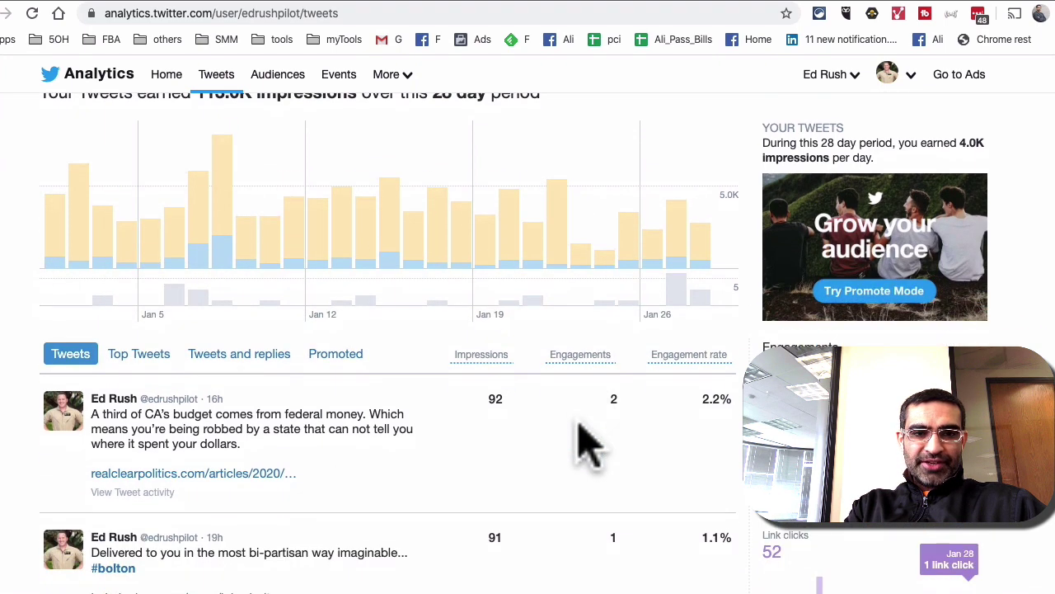
{"action": "scroll", "coordinate": [584, 440], "scroll_direction": "up", "scroll_amount": 1}
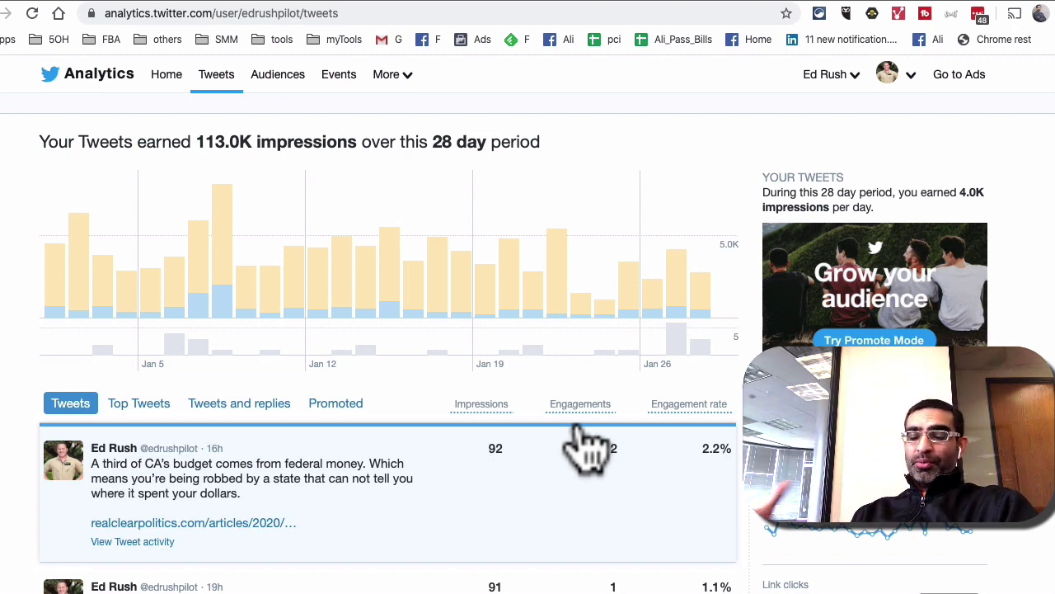
{"action": "scroll", "coordinate": [585, 449], "scroll_direction": "down", "scroll_amount": 3}
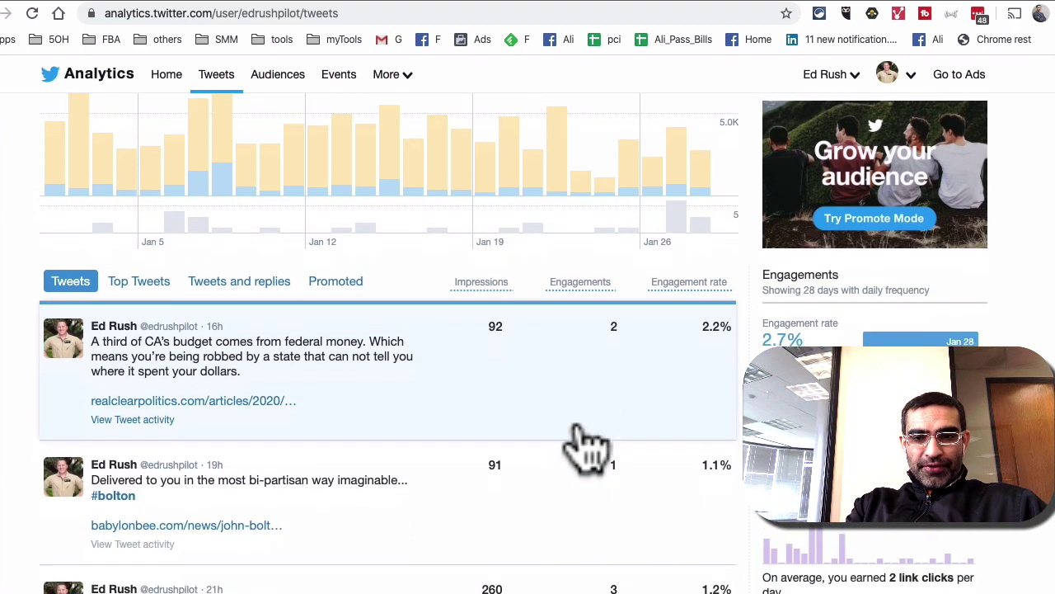
{"action": "scroll", "coordinate": [929, 314], "scroll_direction": "down", "scroll_amount": 1}
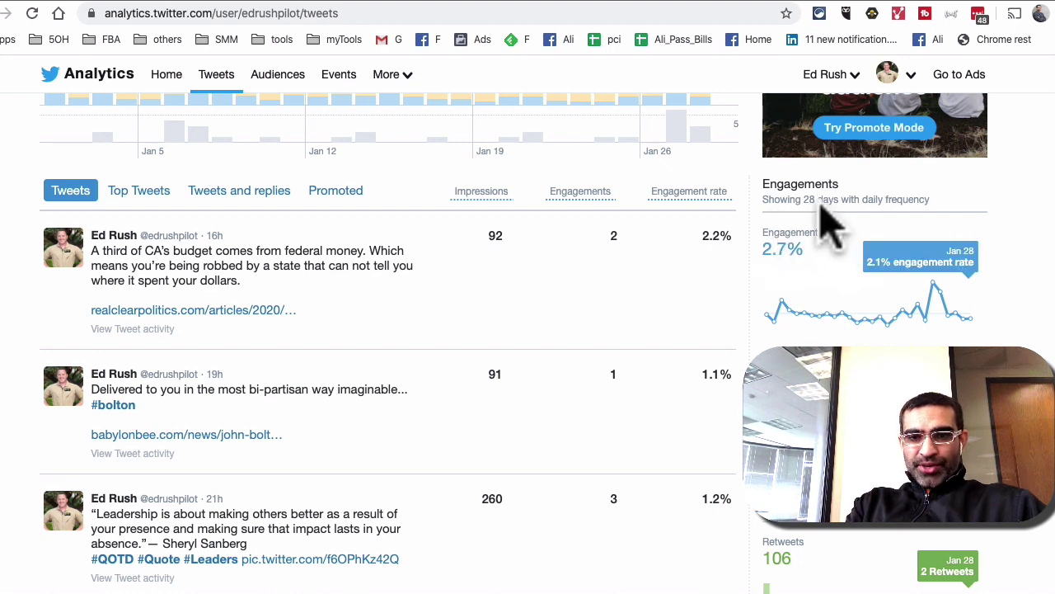
{"action": "scroll", "coordinate": [842, 262], "scroll_direction": "down", "scroll_amount": 4}
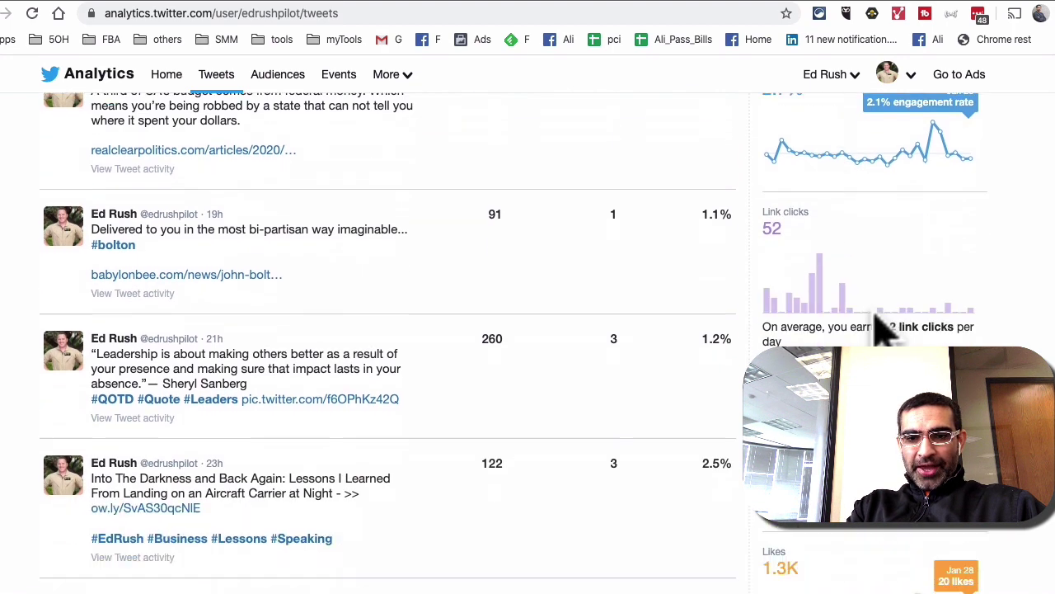
{"action": "scroll", "coordinate": [842, 262], "scroll_direction": "down", "scroll_amount": 3}
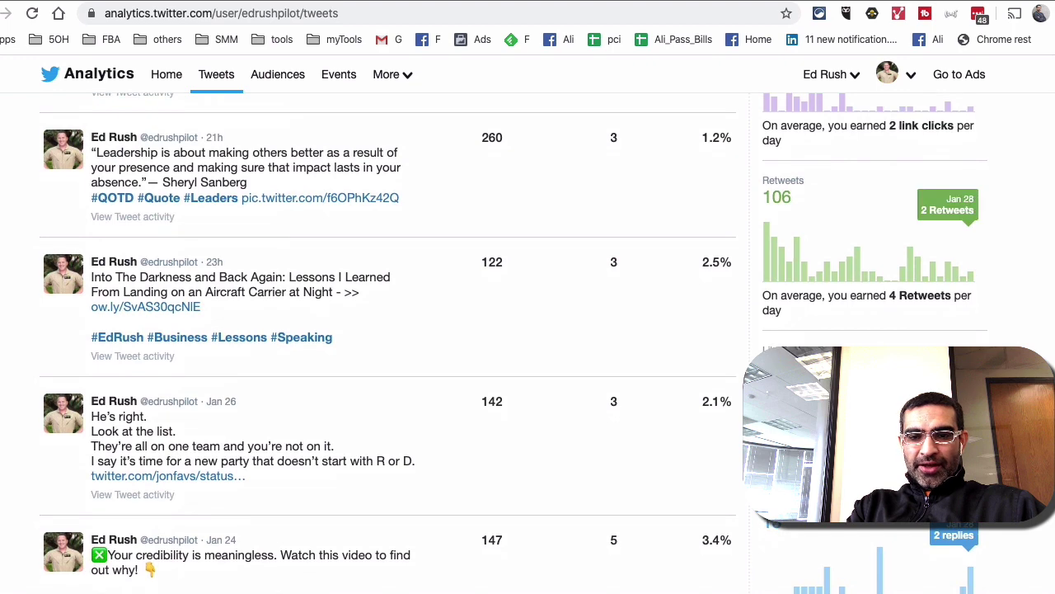
Step: Review the recent tweets' impressions, engagements and engagement rates together with the daily impressions chart
{"action": "scroll", "coordinate": [611, 412], "scroll_direction": "down", "scroll_amount": 3}
{"action": "scroll", "coordinate": [611, 412], "scroll_direction": "up", "scroll_amount": 7}
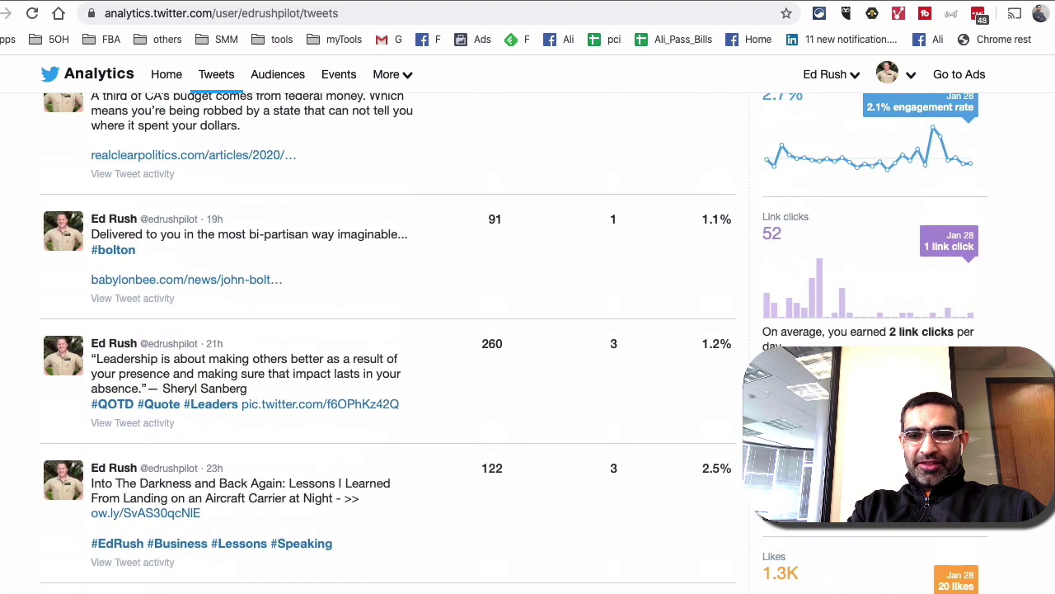
{"action": "scroll", "coordinate": [388, 343], "scroll_direction": "up", "scroll_amount": 5}
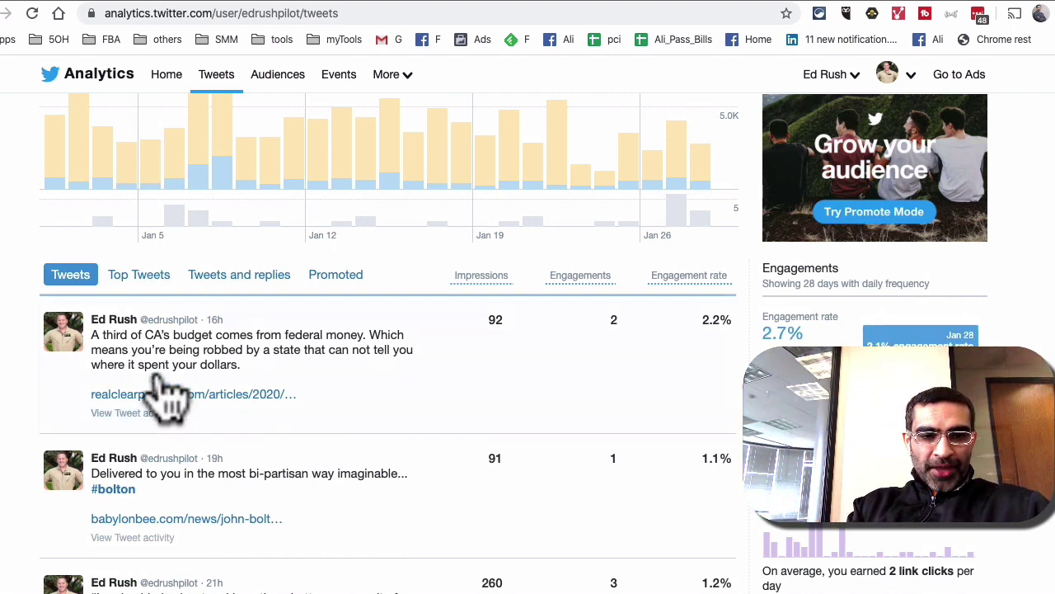
{"action": "scroll", "coordinate": [561, 379], "scroll_direction": "down", "scroll_amount": 1}
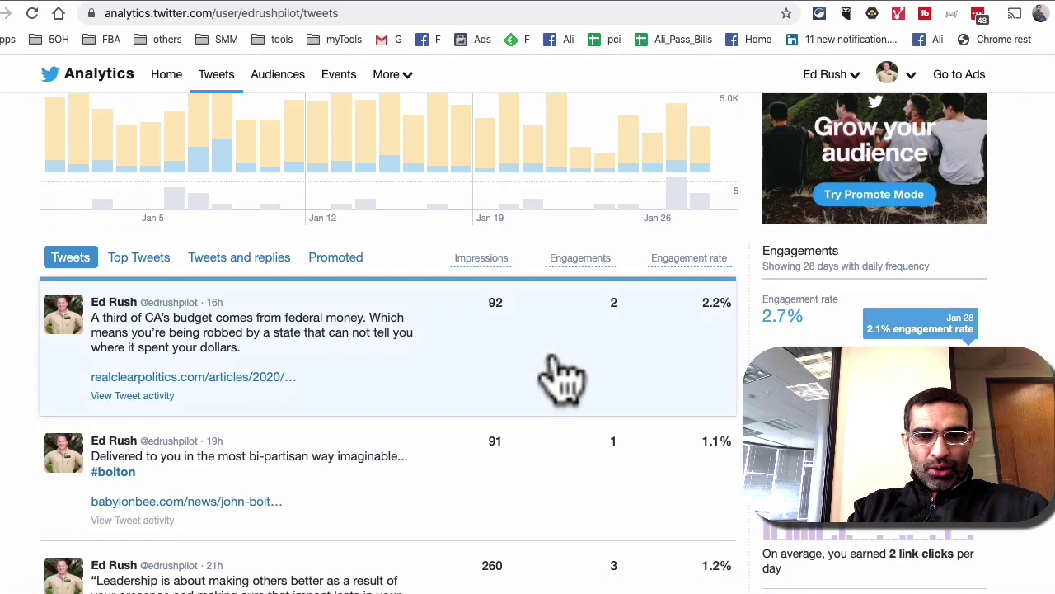
{"action": "scroll", "coordinate": [714, 363], "scroll_direction": "down", "scroll_amount": 5}
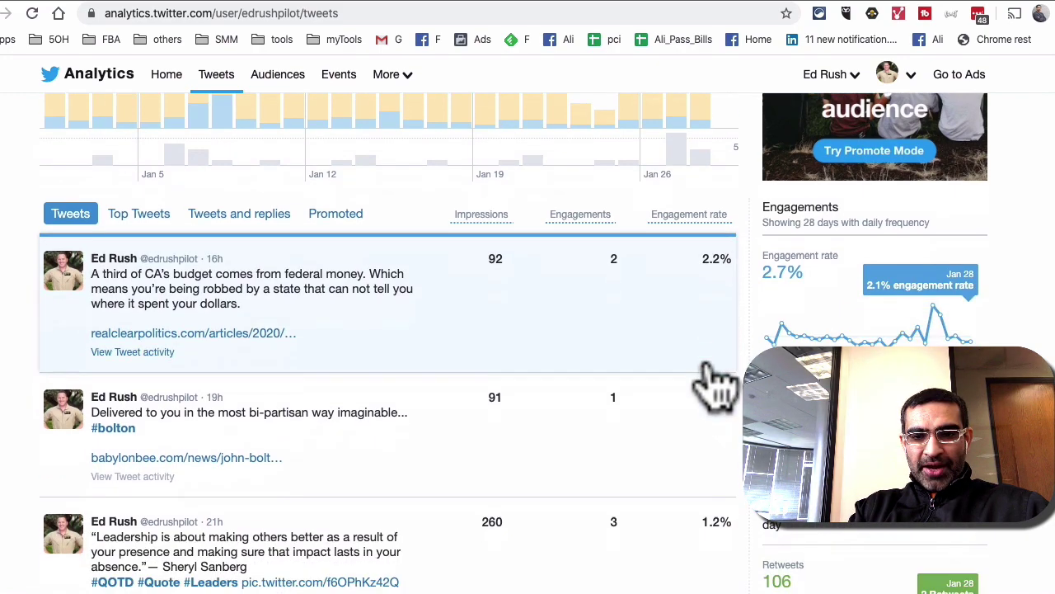
{"action": "scroll", "coordinate": [716, 375], "scroll_direction": "up", "scroll_amount": 6}
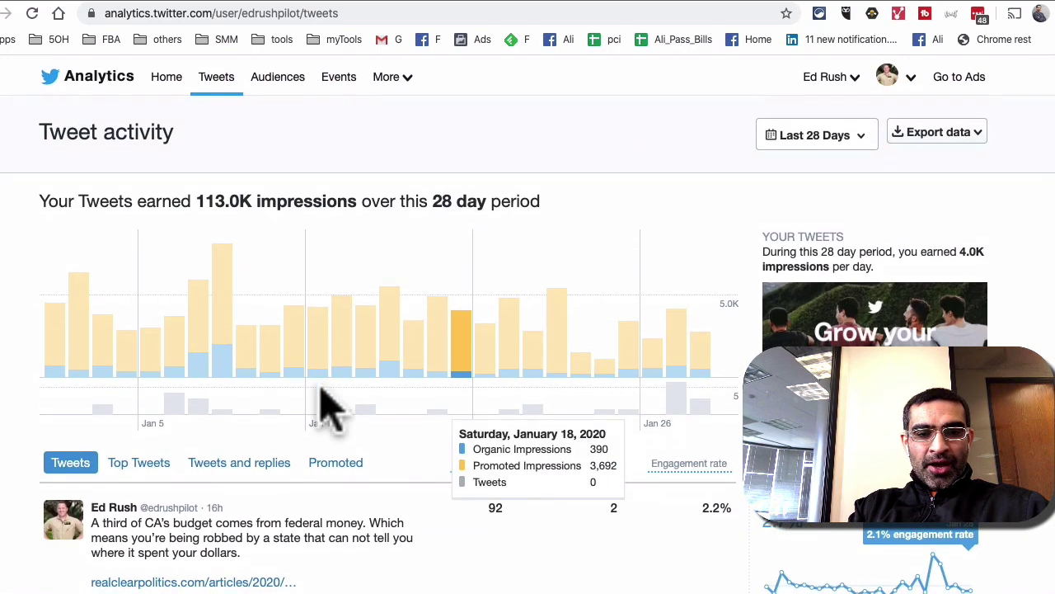
Step: Show the Top Tweets list and compare the organic results with the promoted campaign figures down the list
{"action": "scroll", "coordinate": [206, 396], "scroll_direction": "down", "scroll_amount": 1}
{"action": "scroll", "coordinate": [153, 363], "scroll_direction": "down", "scroll_amount": 1}
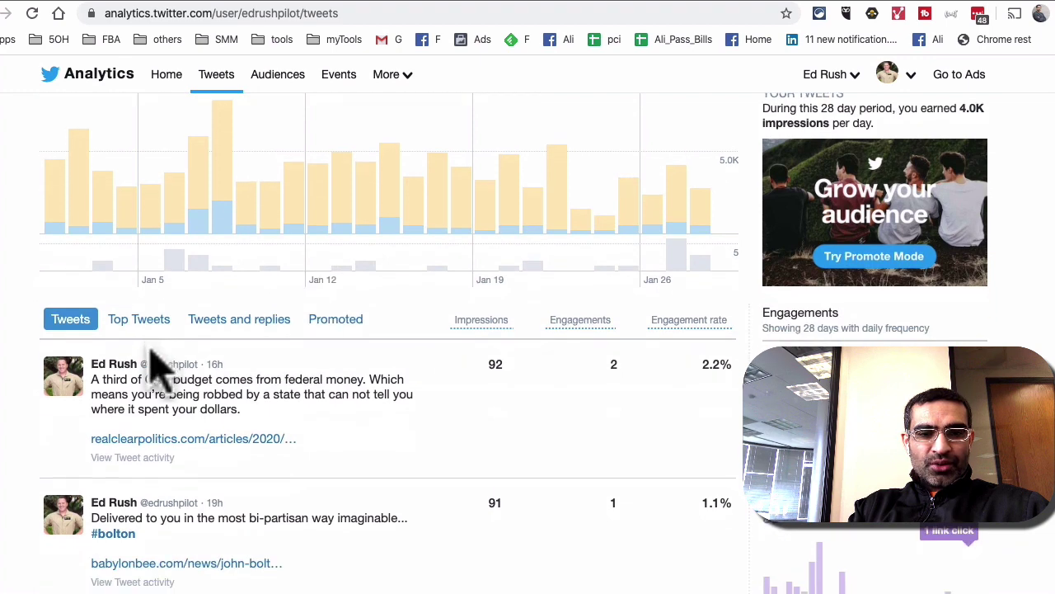
{"action": "left_click", "coordinate": [158, 319]}
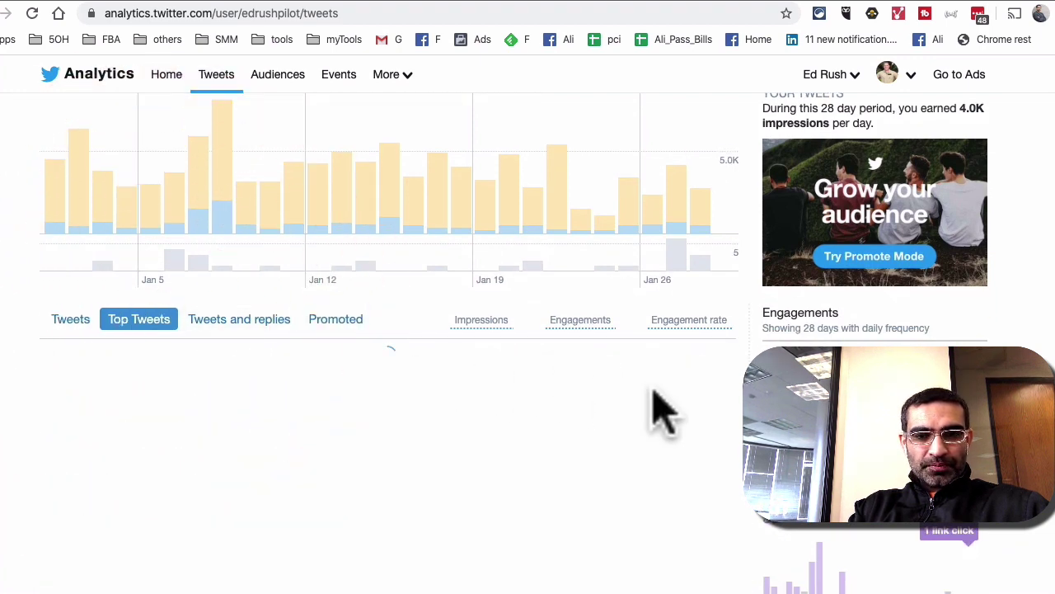
{"action": "scroll", "coordinate": [660, 412], "scroll_direction": "down", "scroll_amount": 2}
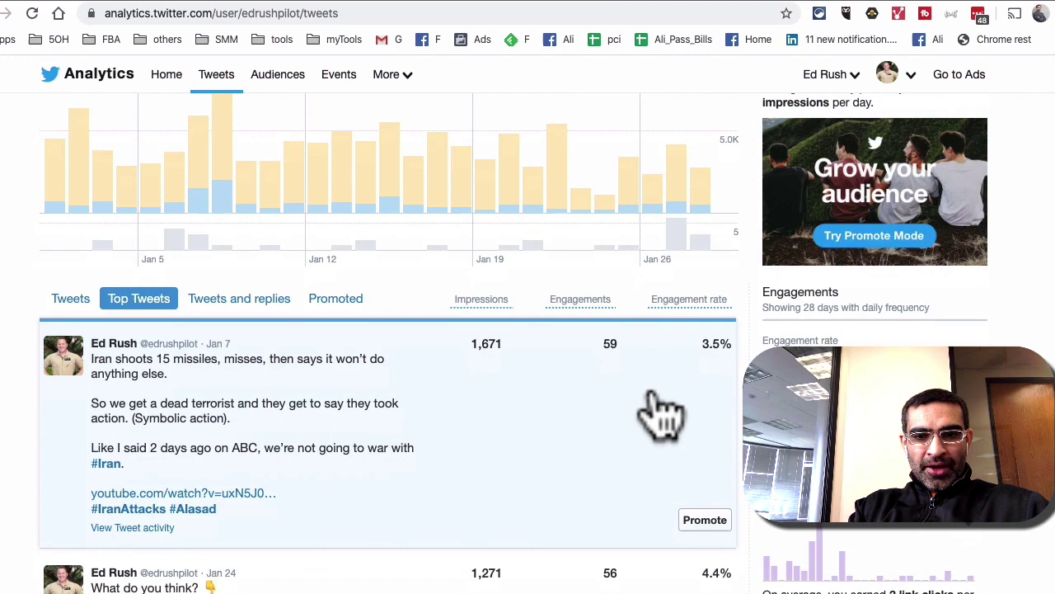
{"action": "scroll", "coordinate": [654, 338], "scroll_direction": "down", "scroll_amount": 8}
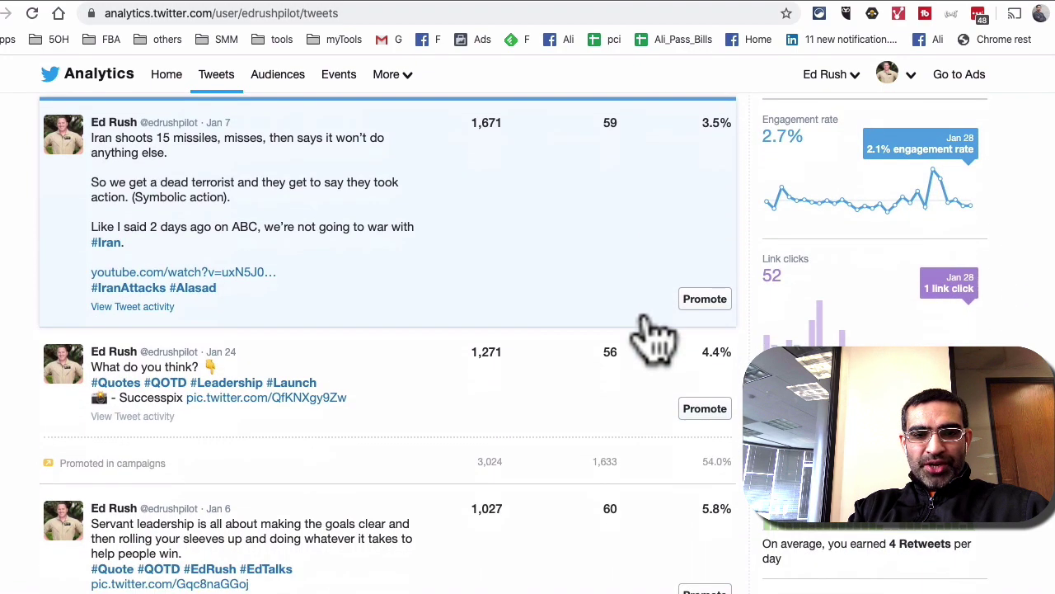
{"action": "scroll", "coordinate": [654, 334], "scroll_direction": "up", "scroll_amount": 4}
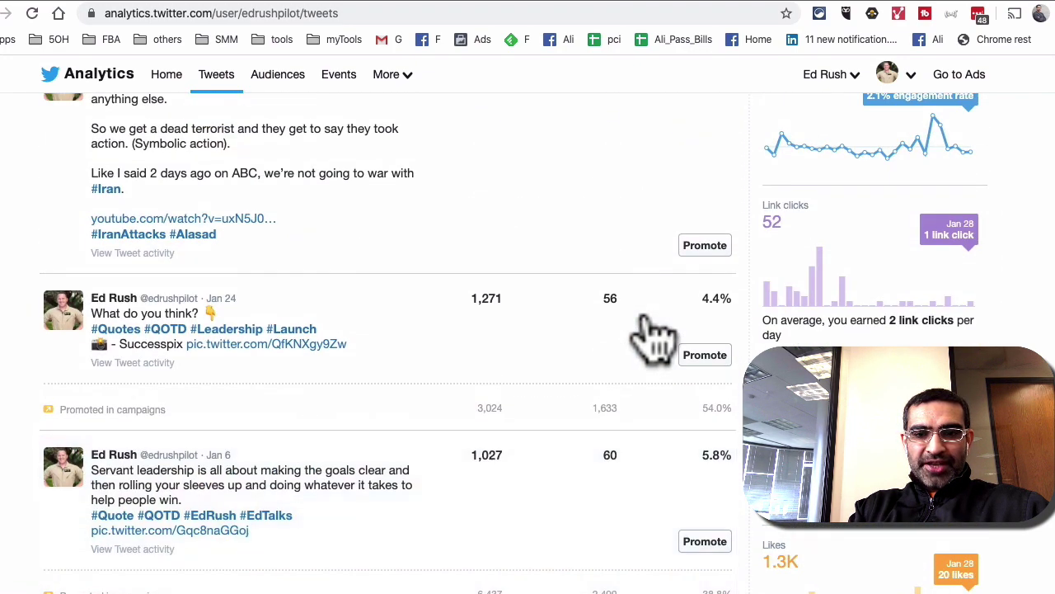
{"action": "scroll", "coordinate": [653, 334], "scroll_direction": "down", "scroll_amount": 1}
{"action": "scroll", "coordinate": [654, 338], "scroll_direction": "down", "scroll_amount": 4}
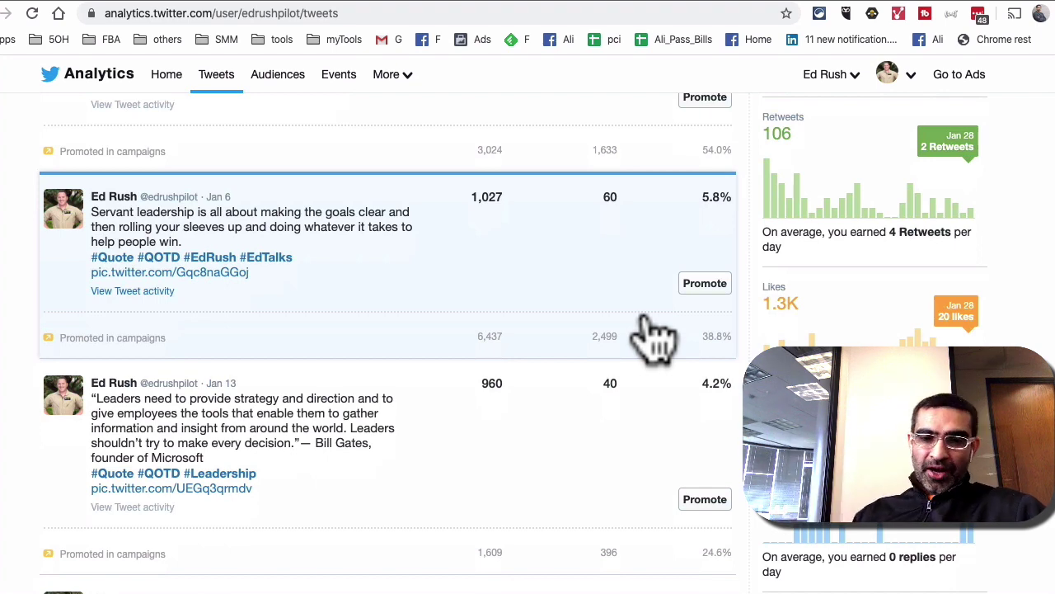
{"action": "scroll", "coordinate": [648, 341], "scroll_direction": "up", "scroll_amount": 2}
{"action": "scroll", "coordinate": [459, 343], "scroll_direction": "down", "scroll_amount": 4}
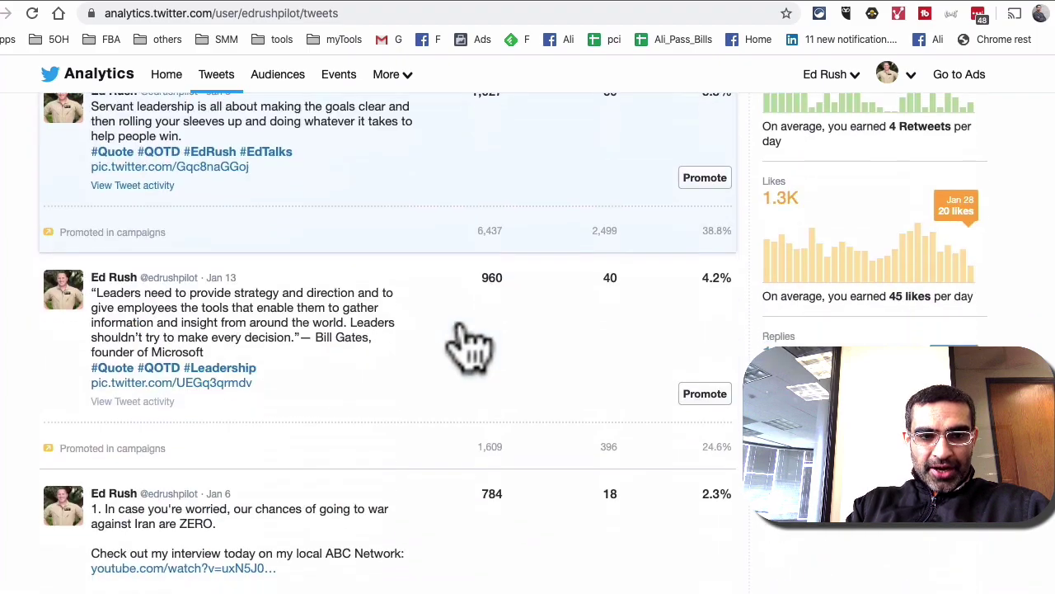
{"action": "scroll", "coordinate": [466, 346], "scroll_direction": "down", "scroll_amount": 15}
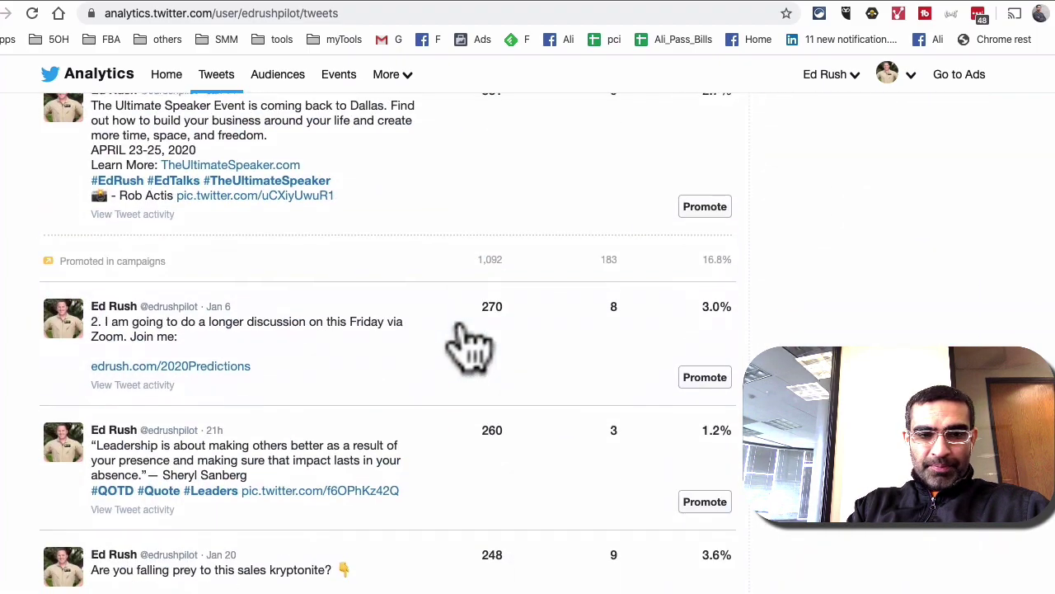
{"action": "scroll", "coordinate": [468, 346], "scroll_direction": "up", "scroll_amount": 20}
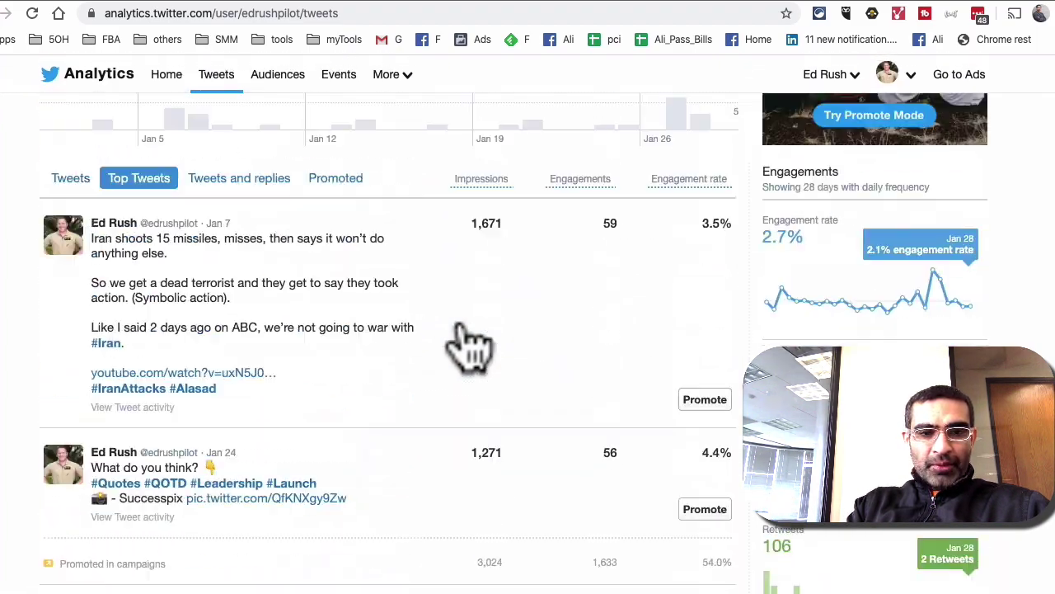
Step: Show the Tweets and replies list in the Tweet activity report and check its entries
{"action": "scroll", "coordinate": [471, 341], "scroll_direction": "up", "scroll_amount": 5}
{"action": "scroll", "coordinate": [413, 363], "scroll_direction": "down", "scroll_amount": 4}
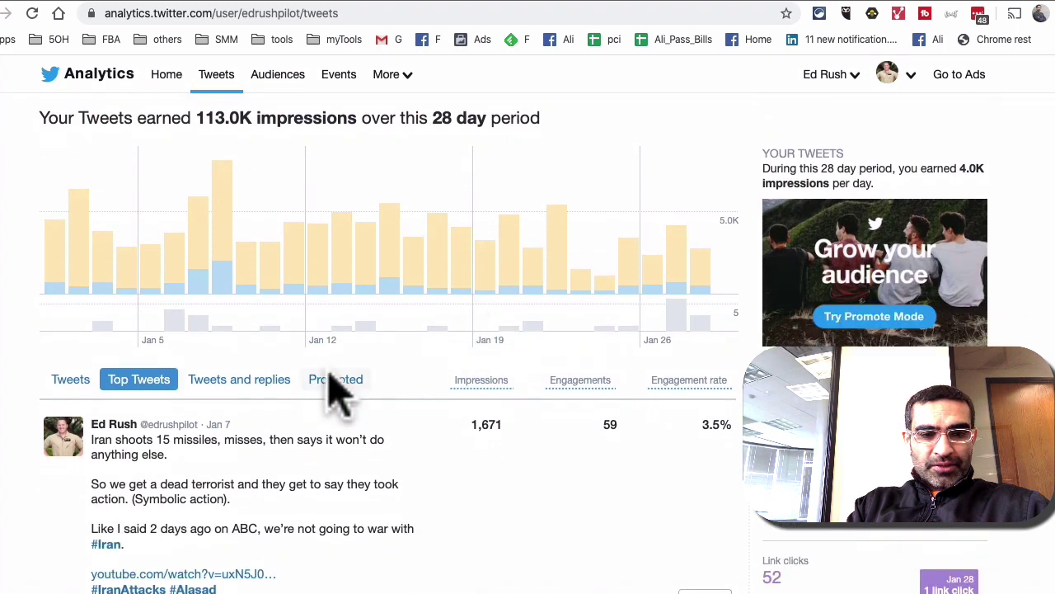
{"action": "left_click", "coordinate": [264, 380]}
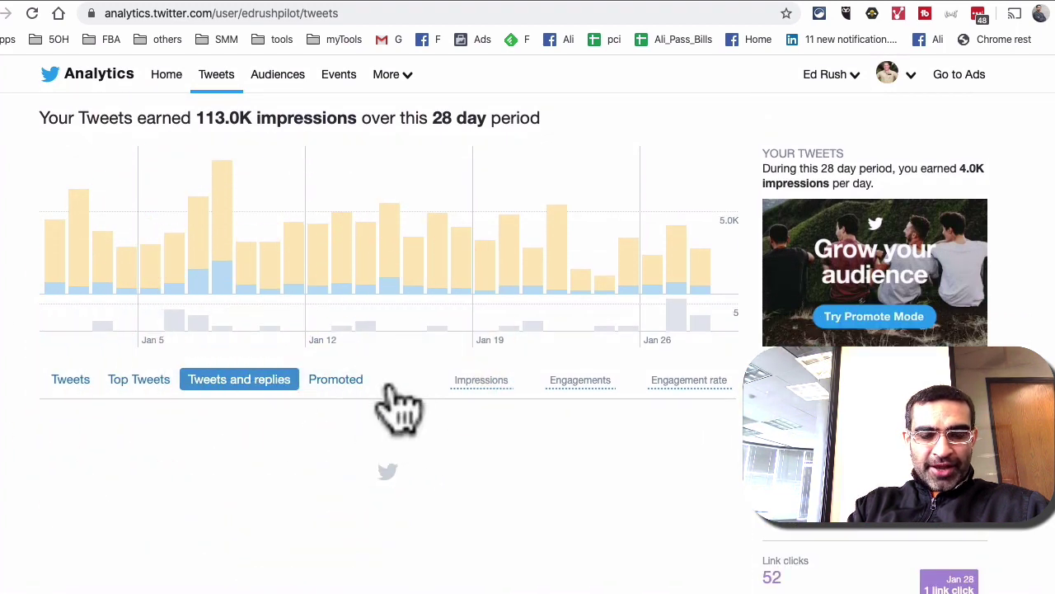
{"action": "scroll", "coordinate": [413, 363], "scroll_direction": "down", "scroll_amount": 2}
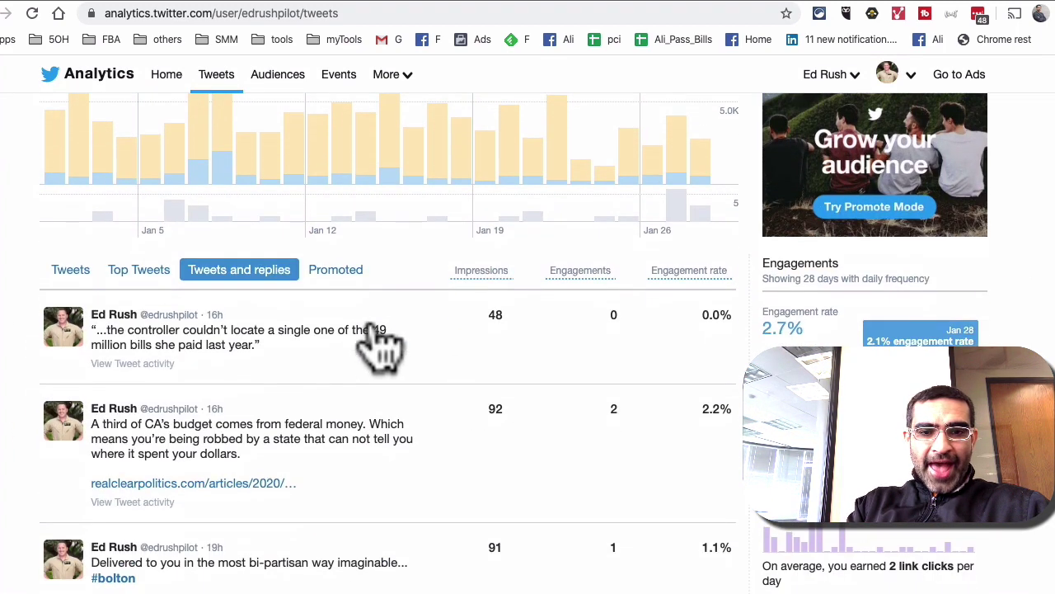
Step: Show the Promoted tweets list and check the organic and campaign results of each tweet
{"action": "left_click", "coordinate": [338, 272]}
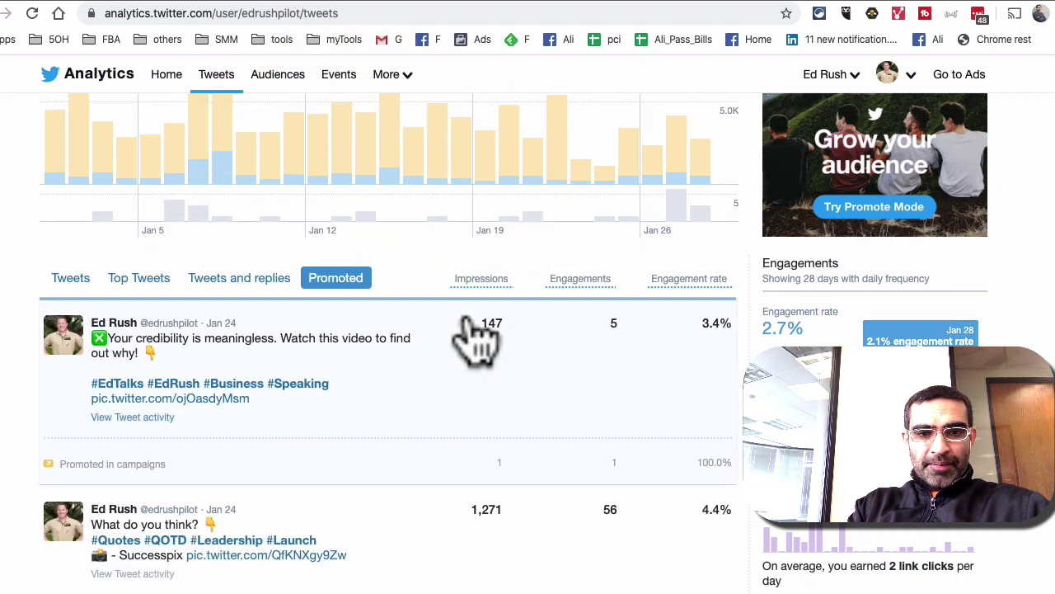
{"action": "scroll", "coordinate": [478, 346], "scroll_direction": "down", "scroll_amount": 1}
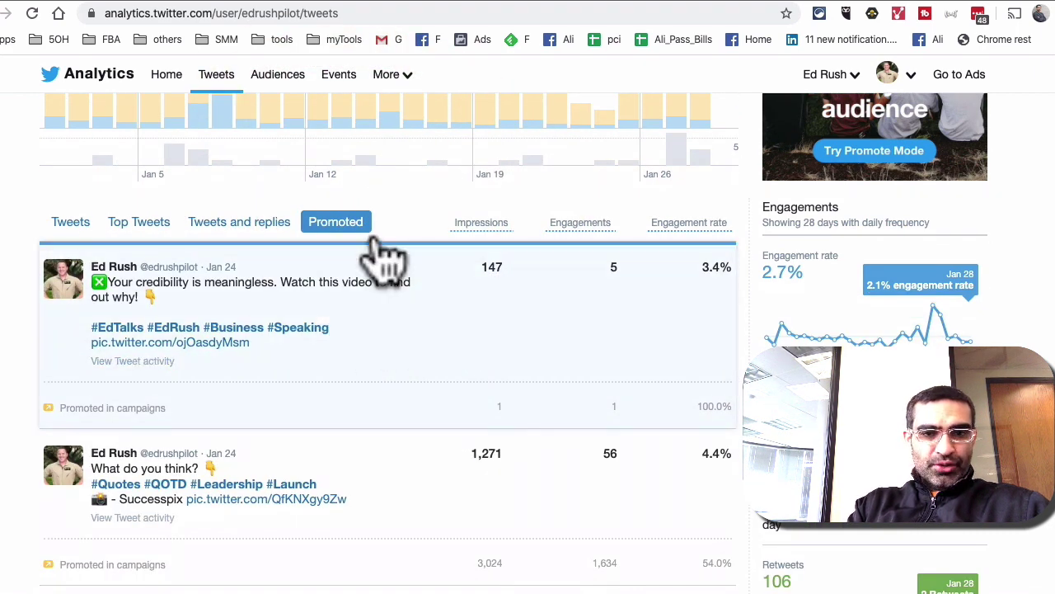
{"action": "scroll", "coordinate": [429, 354], "scroll_direction": "down", "scroll_amount": 5}
{"action": "scroll", "coordinate": [429, 354], "scroll_direction": "up", "scroll_amount": 10}
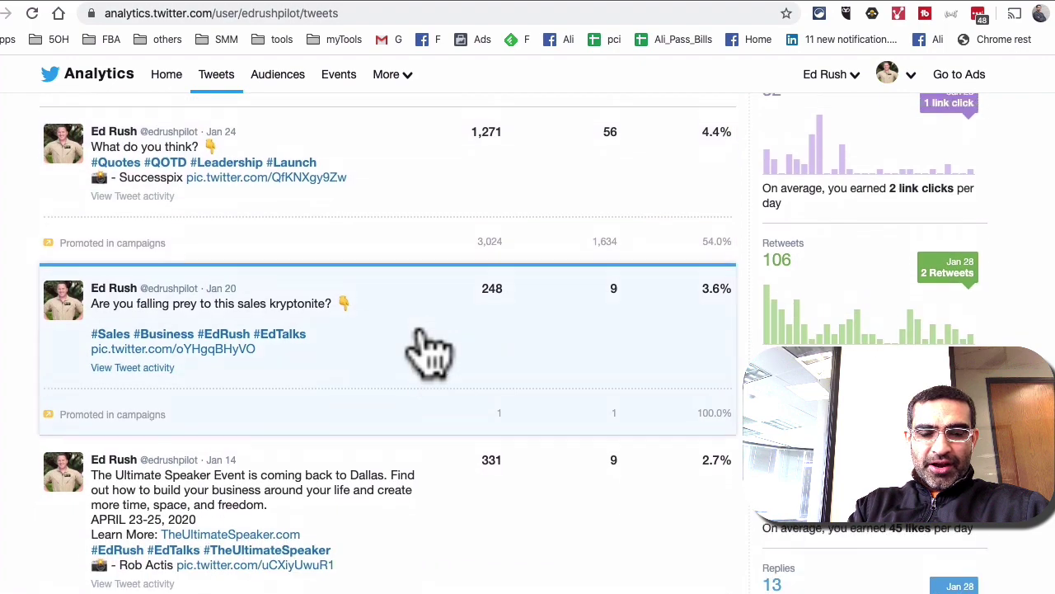
Step: Return to the standard Tweets list and the start of the Tweet activity report
{"action": "left_click", "coordinate": [71, 468]}
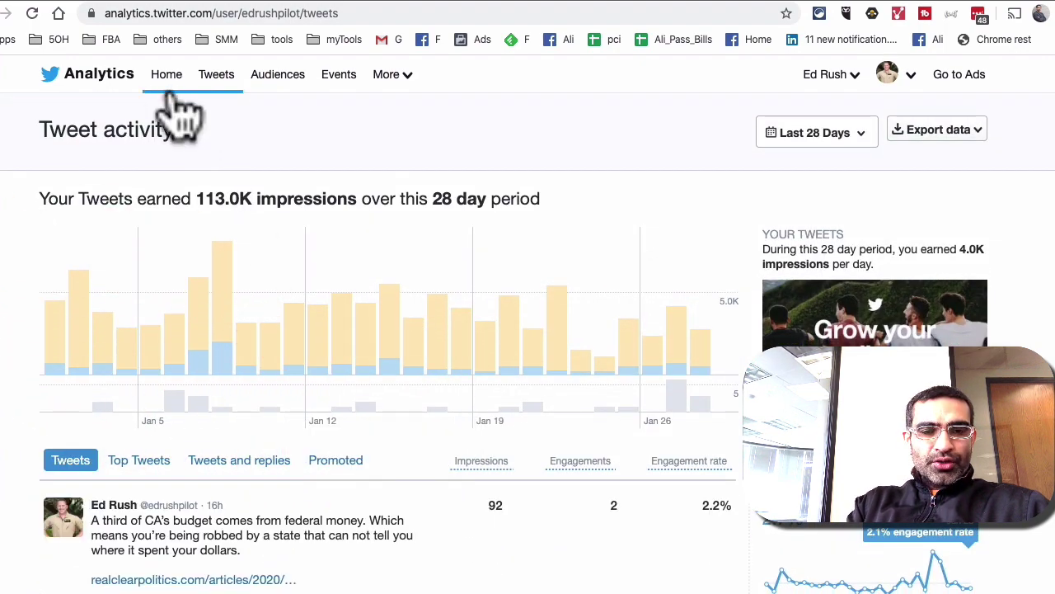
{"action": "scroll", "coordinate": [161, 86], "scroll_direction": "up", "scroll_amount": 3}
{"action": "scroll", "coordinate": [171, 105], "scroll_direction": "down", "scroll_amount": 3}
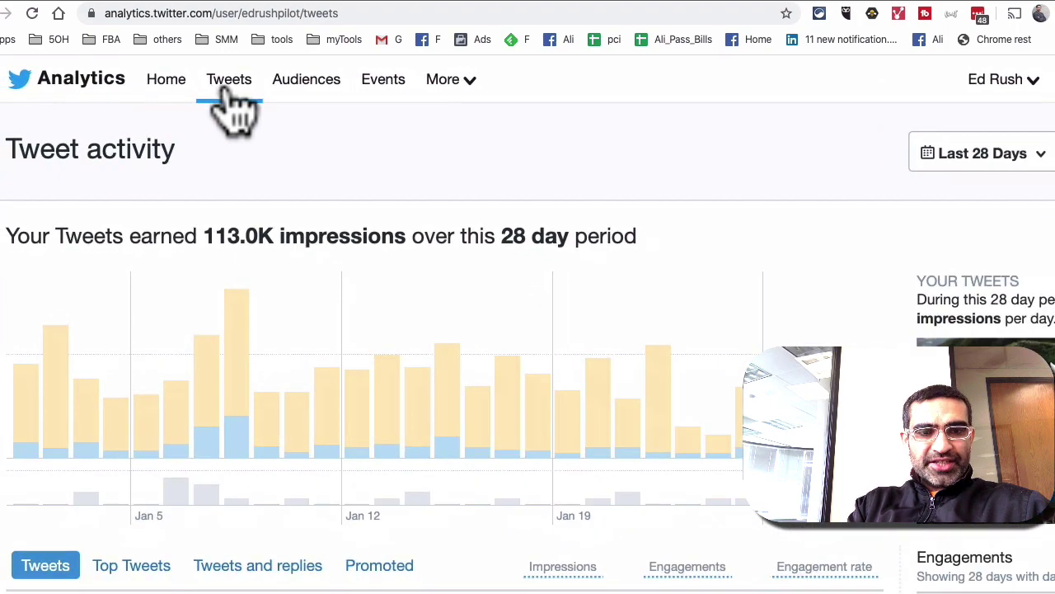
Step: Open the Audience insights for the account's followers and examine the overview's follower growth and top interests
{"action": "left_click", "coordinate": [312, 83]}
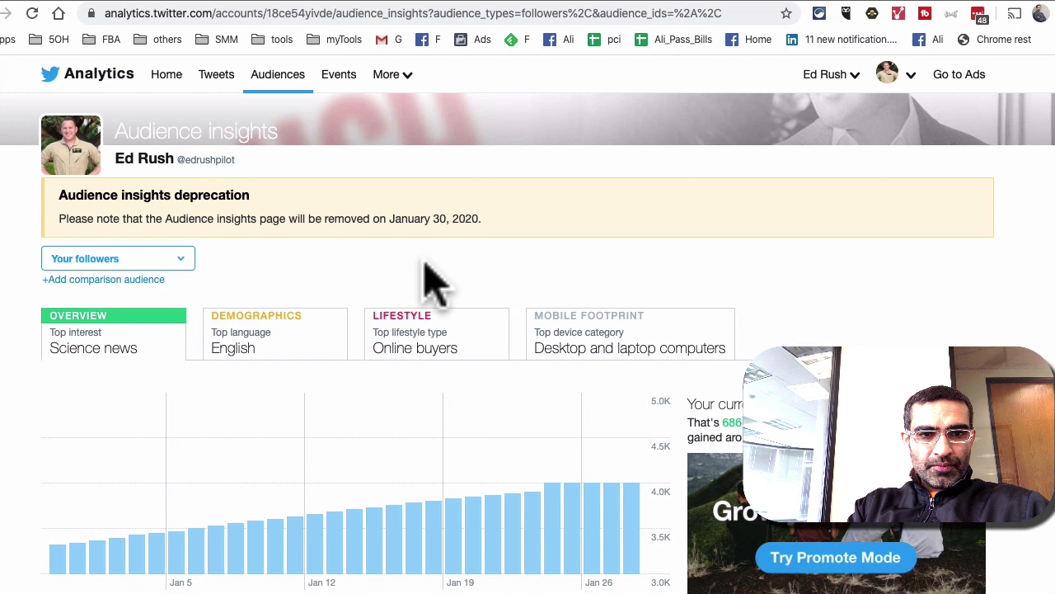
{"action": "scroll", "coordinate": [427, 268], "scroll_direction": "down", "scroll_amount": 3}
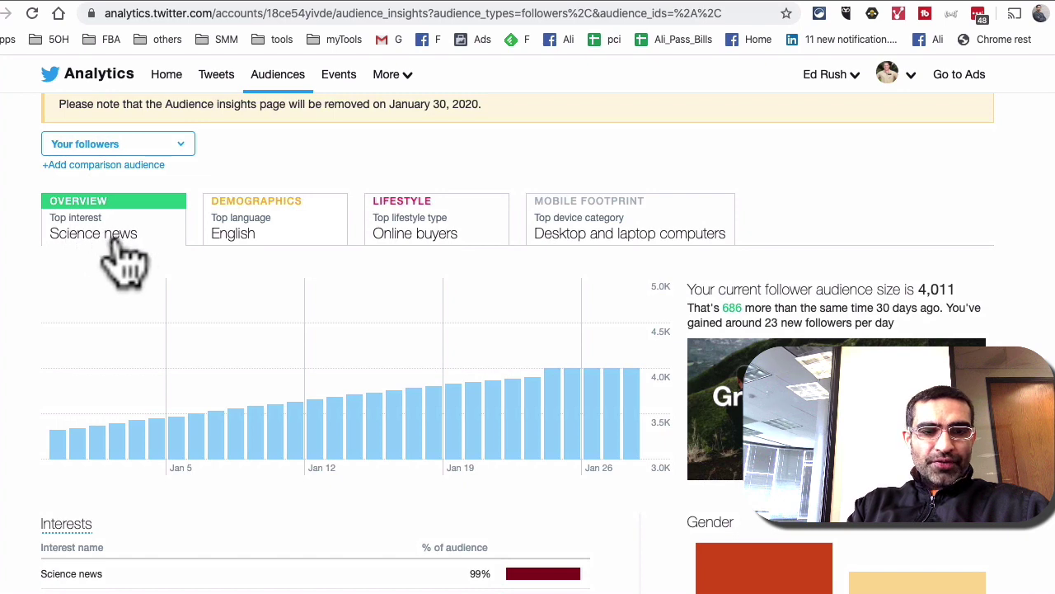
{"action": "scroll", "coordinate": [118, 251], "scroll_direction": "up", "scroll_amount": 1}
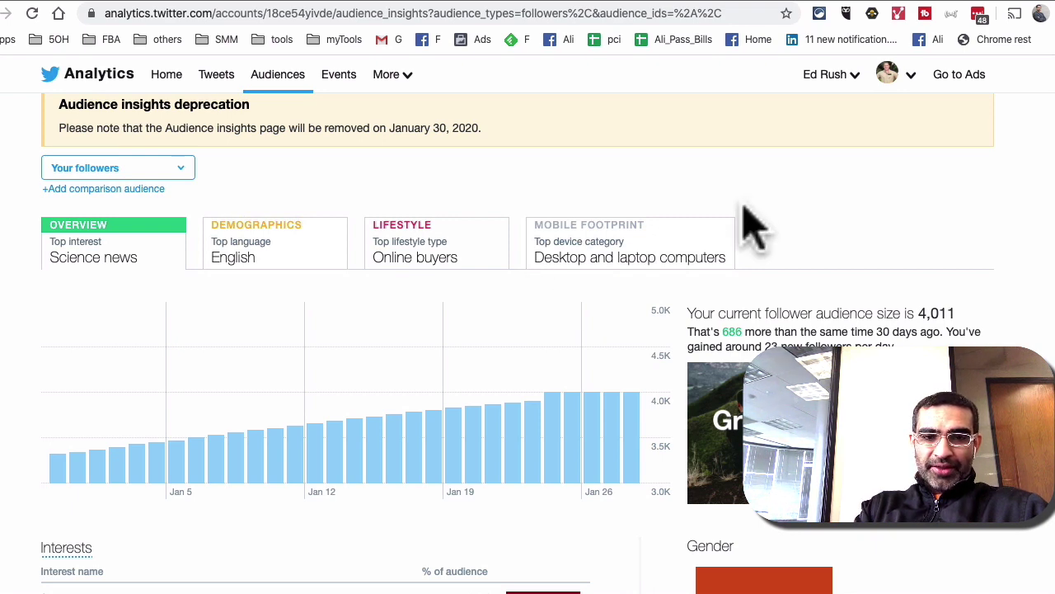
Step: Show the followers' Demographics and examine the gender split and country breakdown
{"action": "left_click", "coordinate": [247, 258]}
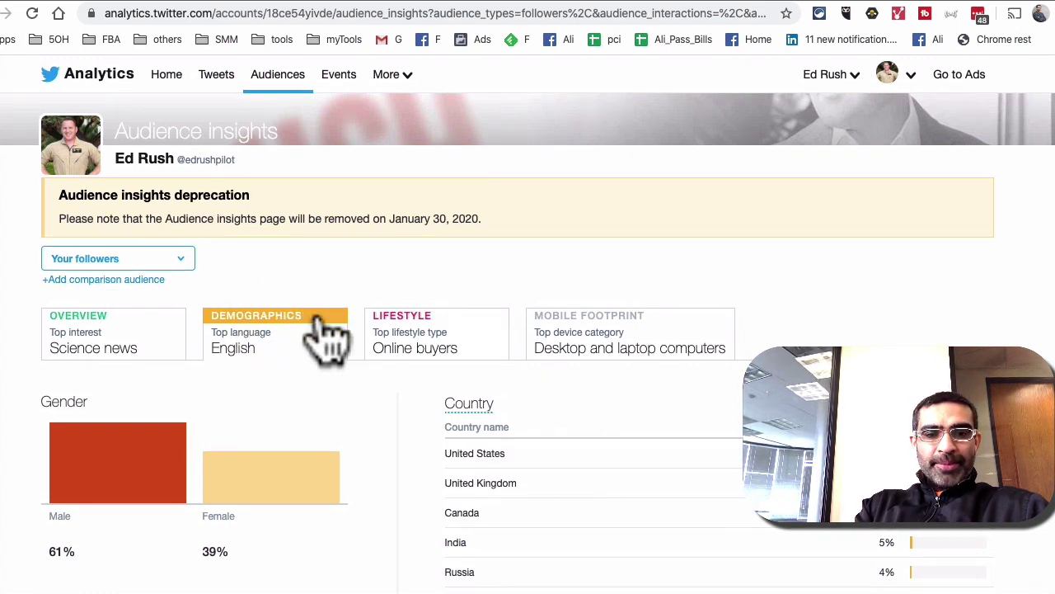
{"action": "scroll", "coordinate": [288, 342], "scroll_direction": "up", "scroll_amount": 5}
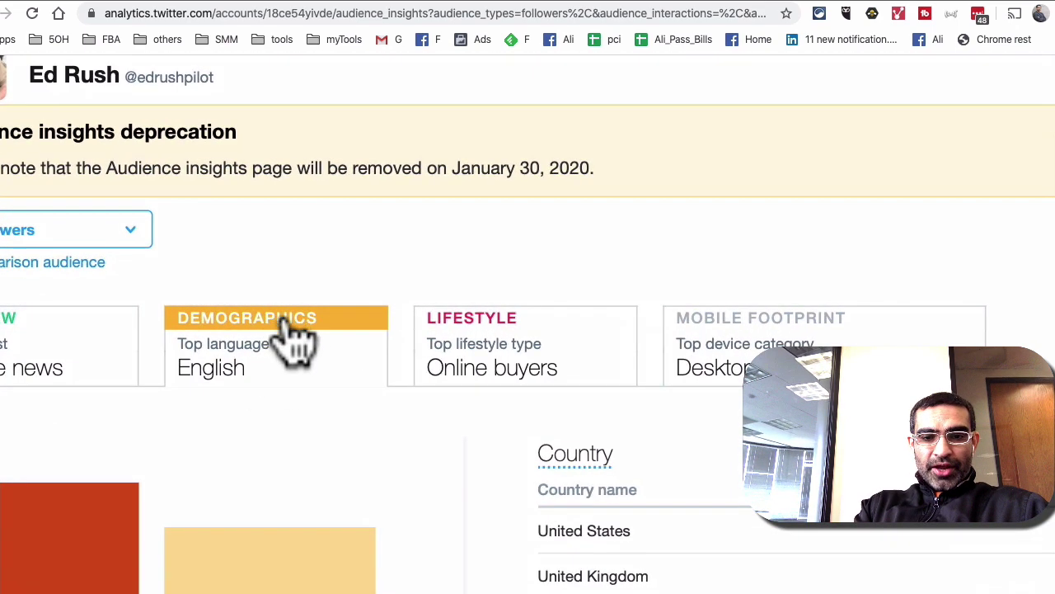
{"action": "scroll", "coordinate": [404, 425], "scroll_direction": "right", "scroll_amount": 3}
{"action": "scroll", "coordinate": [410, 426], "scroll_direction": "right", "scroll_amount": 1}
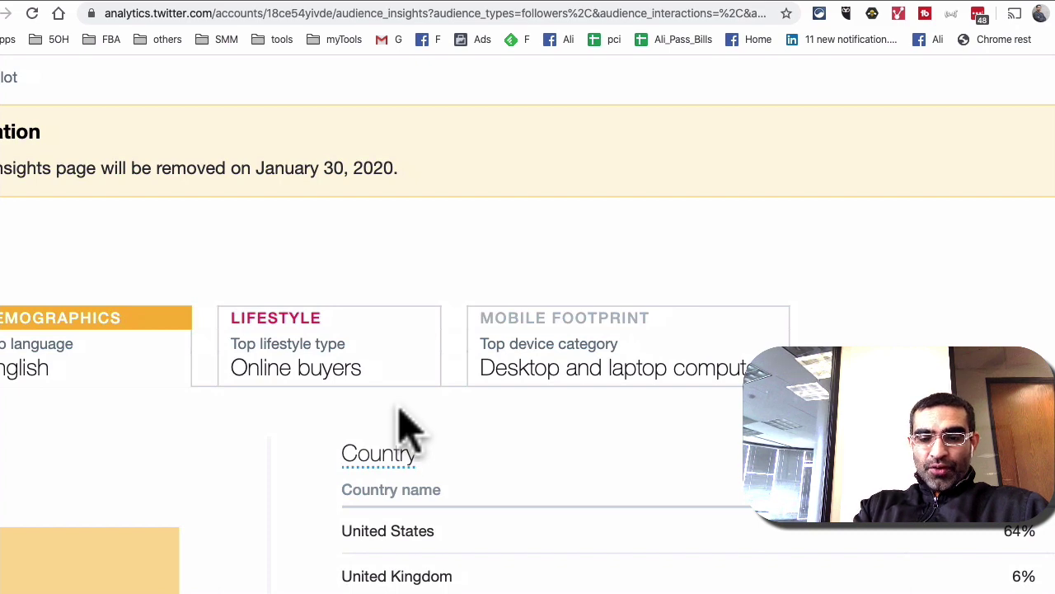
{"action": "scroll", "coordinate": [409, 426], "scroll_direction": "down", "scroll_amount": 5}
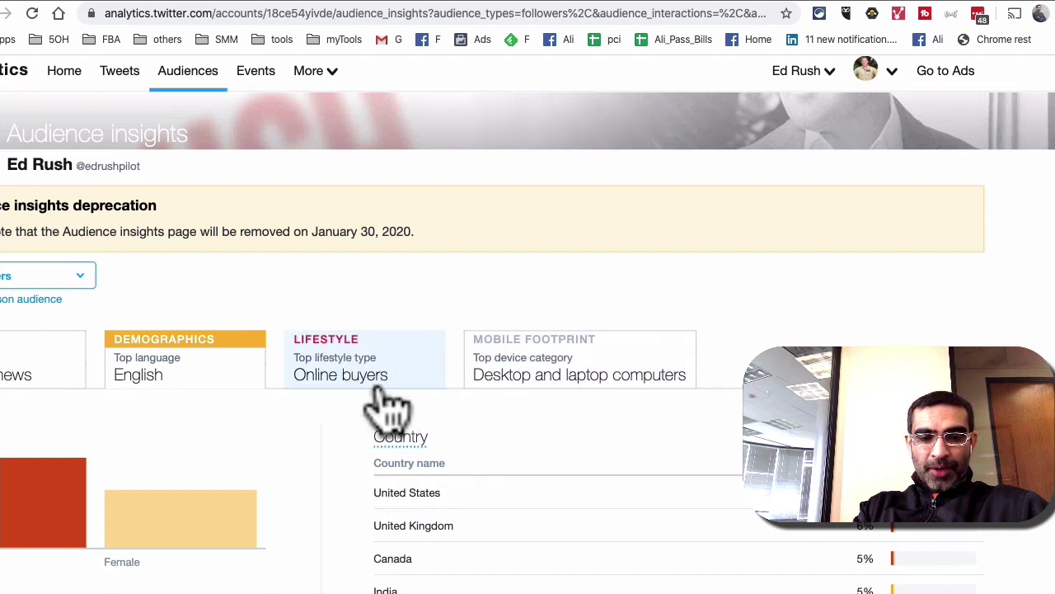
Step: Show the followers' Mobile Footprint and examine the device categories
{"action": "left_click", "coordinate": [577, 381]}
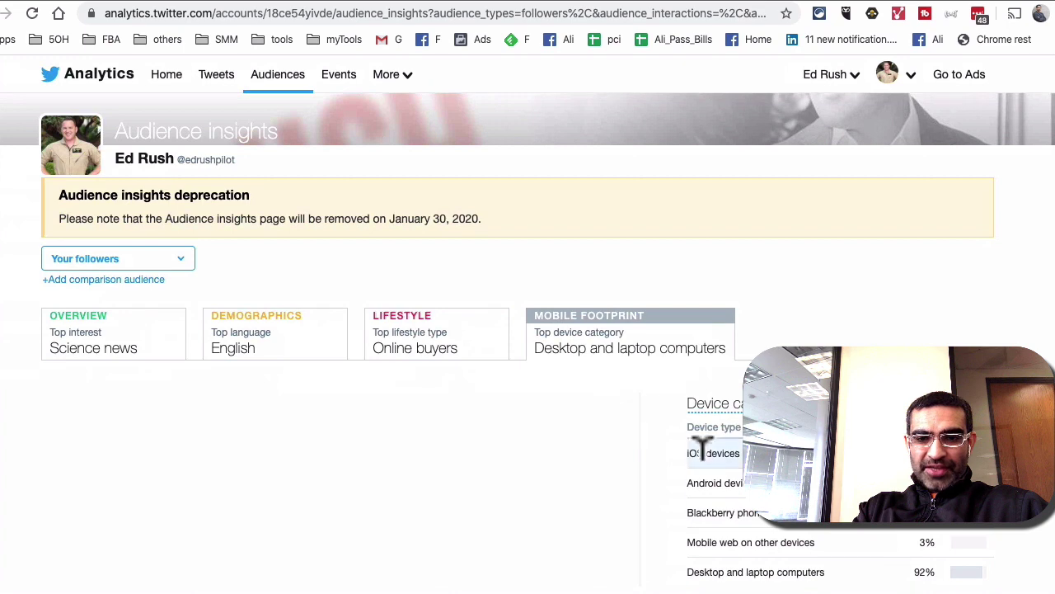
{"action": "scroll", "coordinate": [730, 483], "scroll_direction": "up", "scroll_amount": 5}
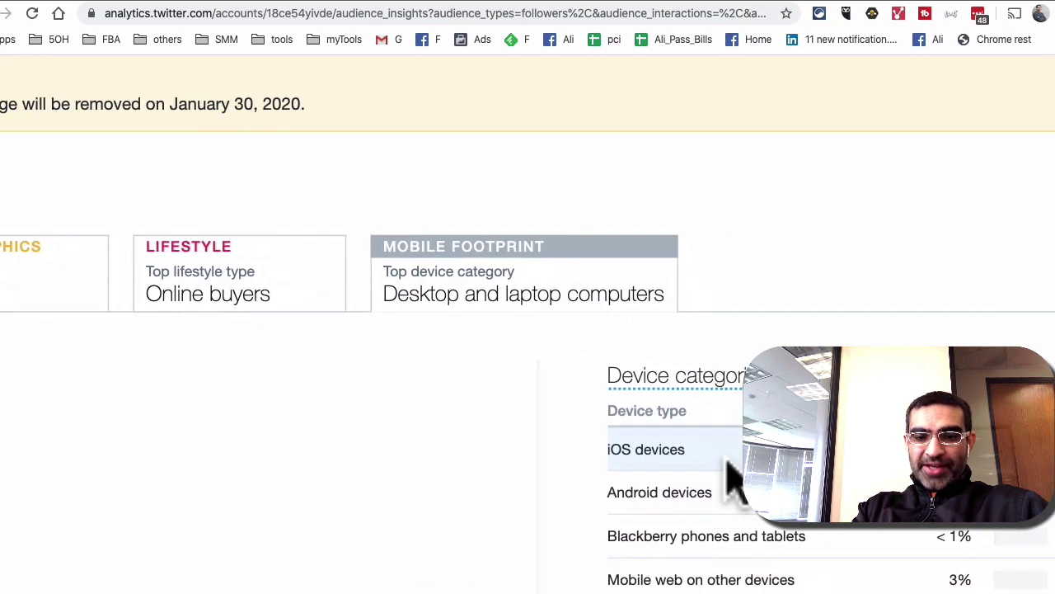
{"action": "scroll", "coordinate": [730, 483], "scroll_direction": "down", "scroll_amount": 5}
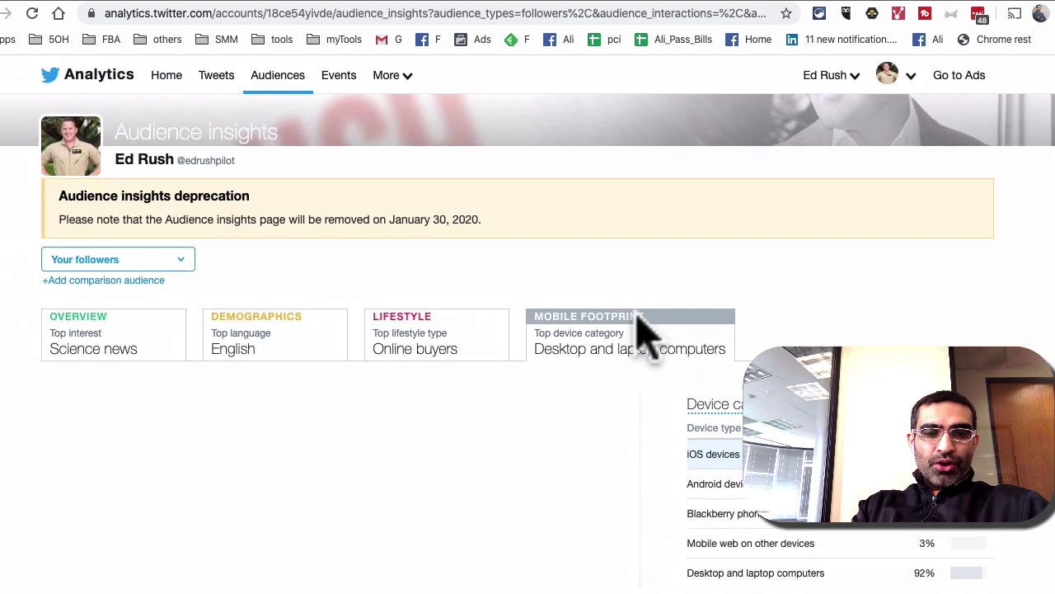
Step: Return to the analytics account home and highlight the analytics.twitter.com part of the page address
{"action": "left_click", "coordinate": [167, 75]}
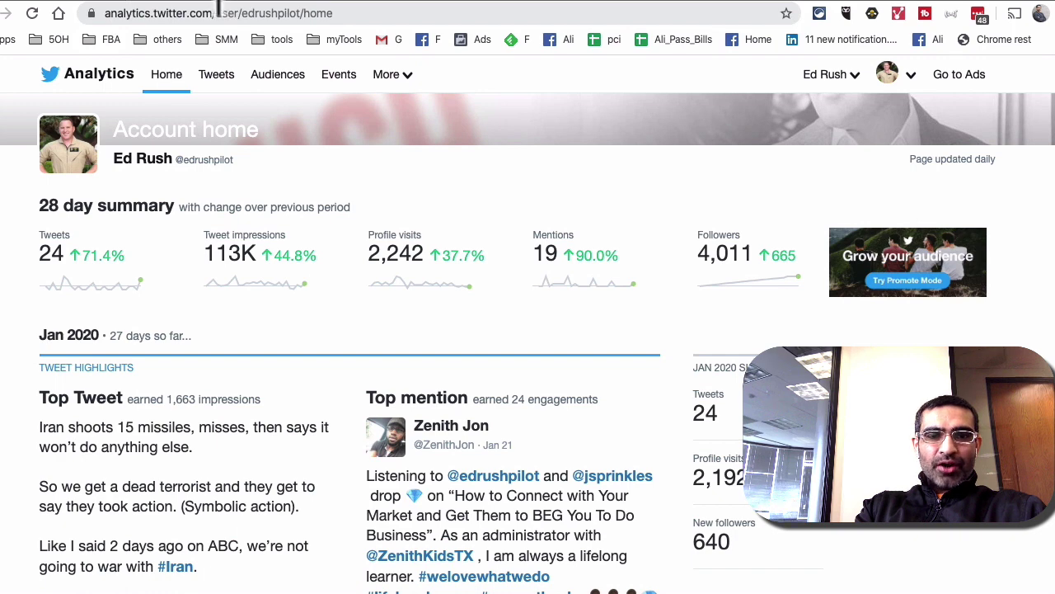
{"action": "left_click", "coordinate": [92, 15]}
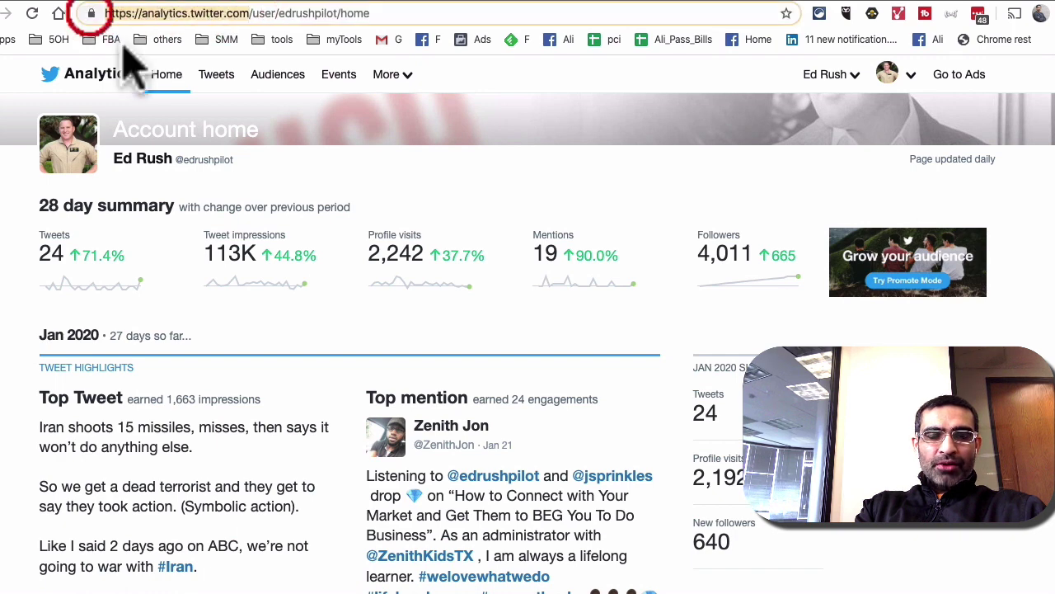
{"action": "left_click", "coordinate": [258, 10]}
{"action": "left_click_drag", "start_coordinate": [258, 10], "coordinate": [560, 71]}
{"action": "key", "text": "BackSpace"}
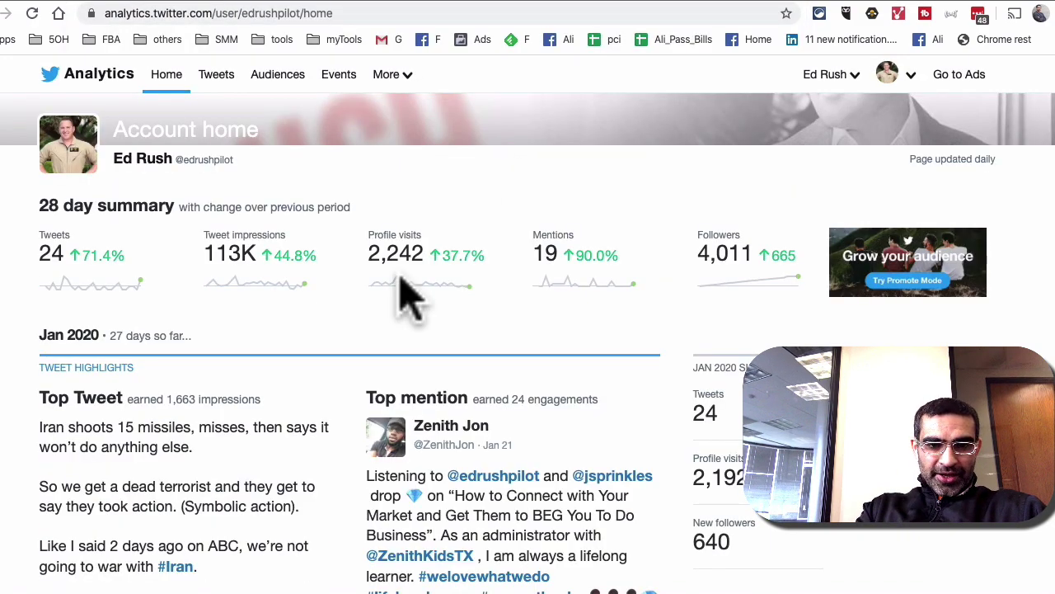
Step: Check the 28 day summary, show the More options on the account's Twitter profile, and return to the analytics account home
{"action": "scroll", "coordinate": [401, 295], "scroll_direction": "down", "scroll_amount": 3}
{"action": "scroll", "coordinate": [400, 294], "scroll_direction": "up", "scroll_amount": 3}
{"action": "scroll", "coordinate": [401, 294], "scroll_direction": "down", "scroll_amount": 2}
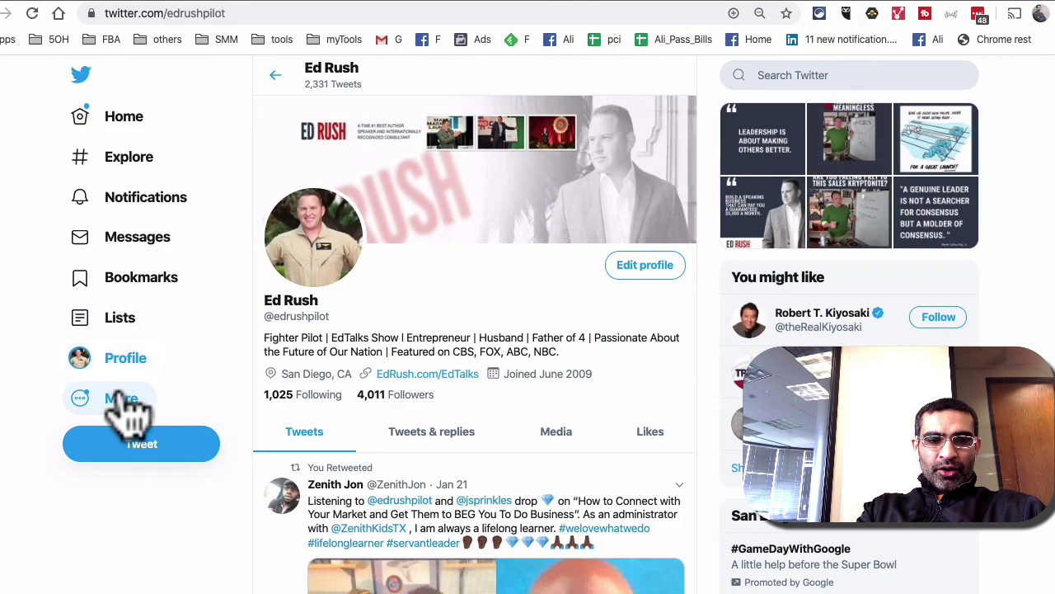
{"action": "left_click", "coordinate": [115, 400]}
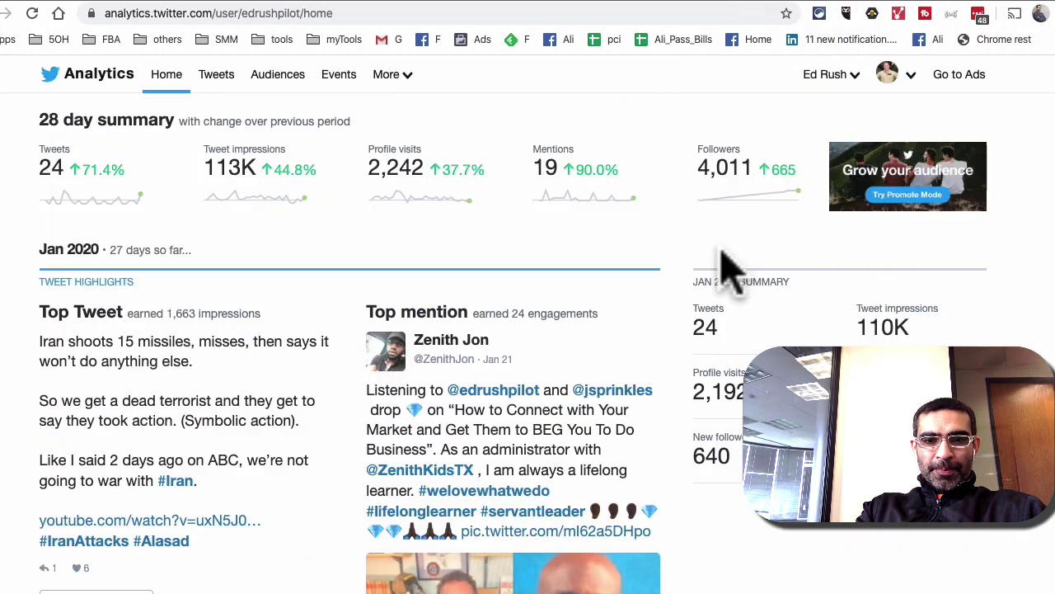
{"action": "left_click", "coordinate": [717, 243]}
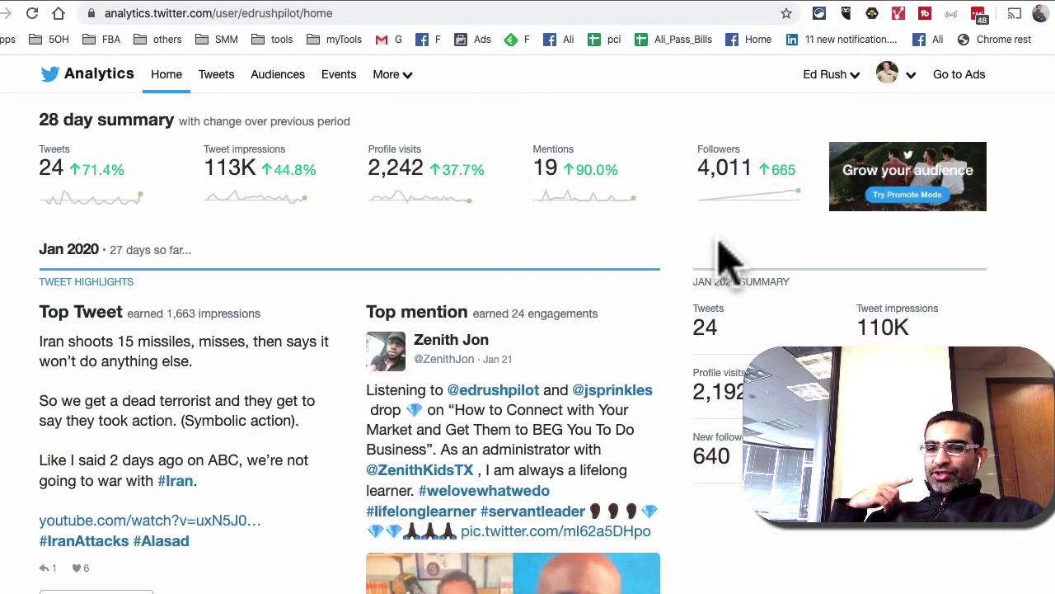